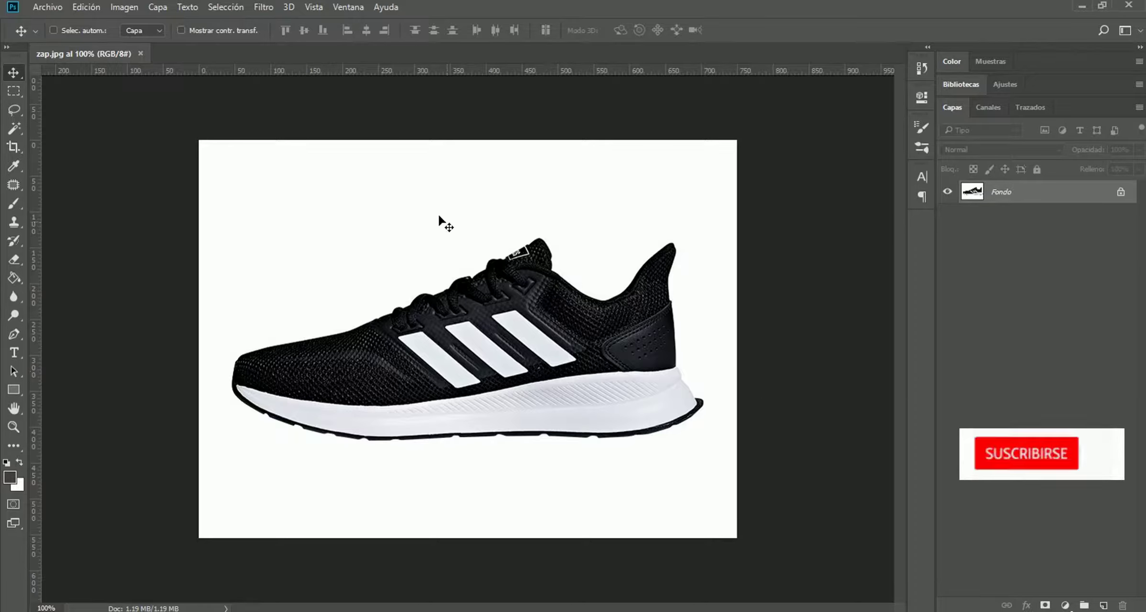
Apply a stronger Gaussian Blur to the sneaker photo, then undo it.
click(263, 8)
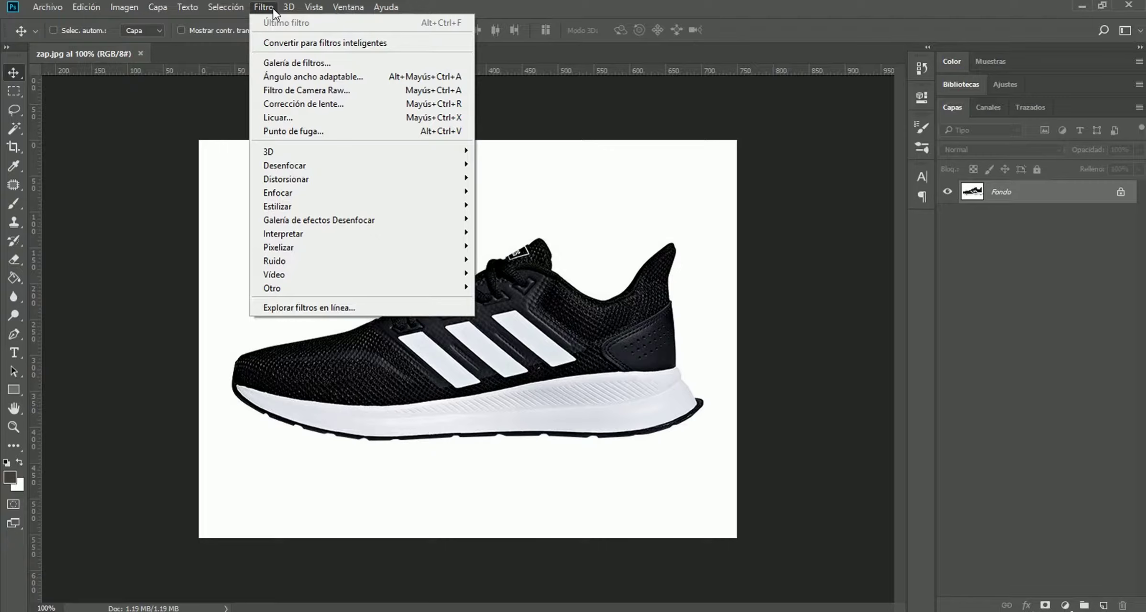
mouse_move(284, 166)
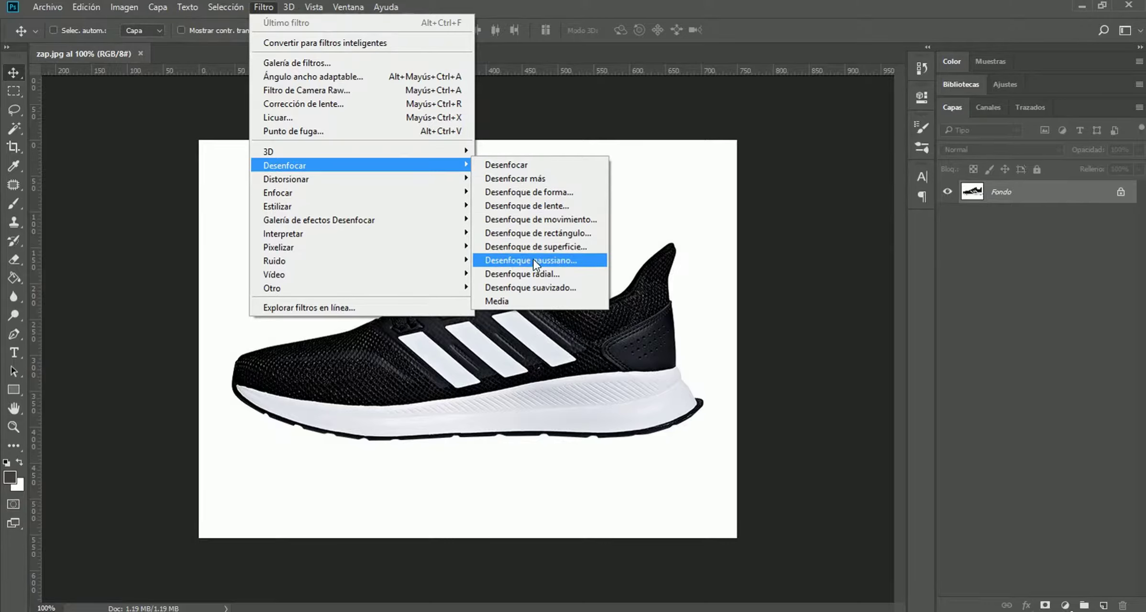
click(550, 262)
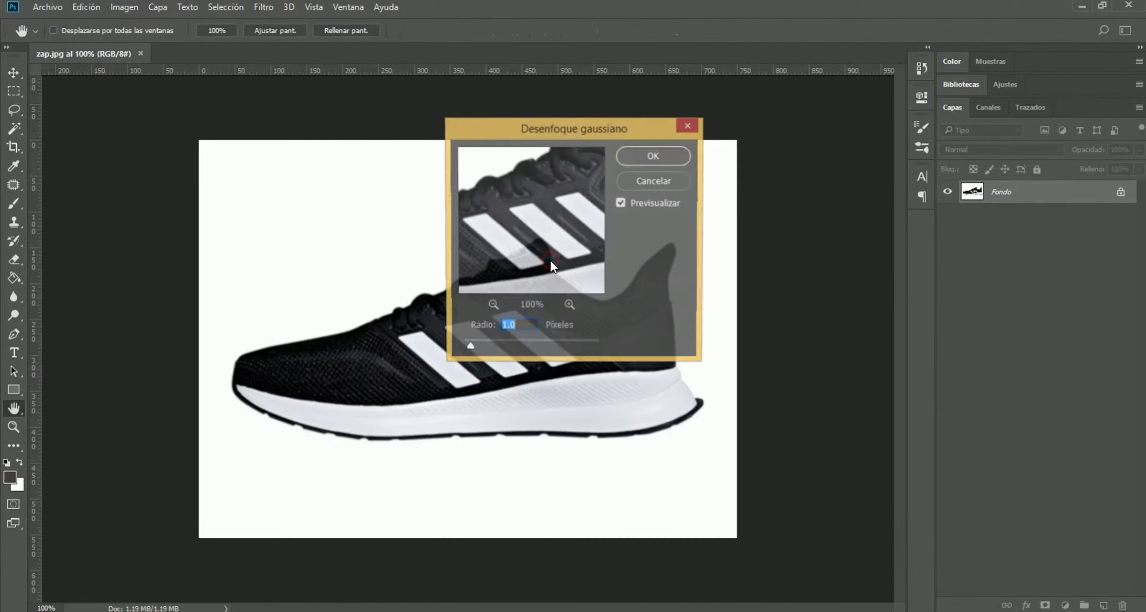
drag(568, 131, 783, 253)
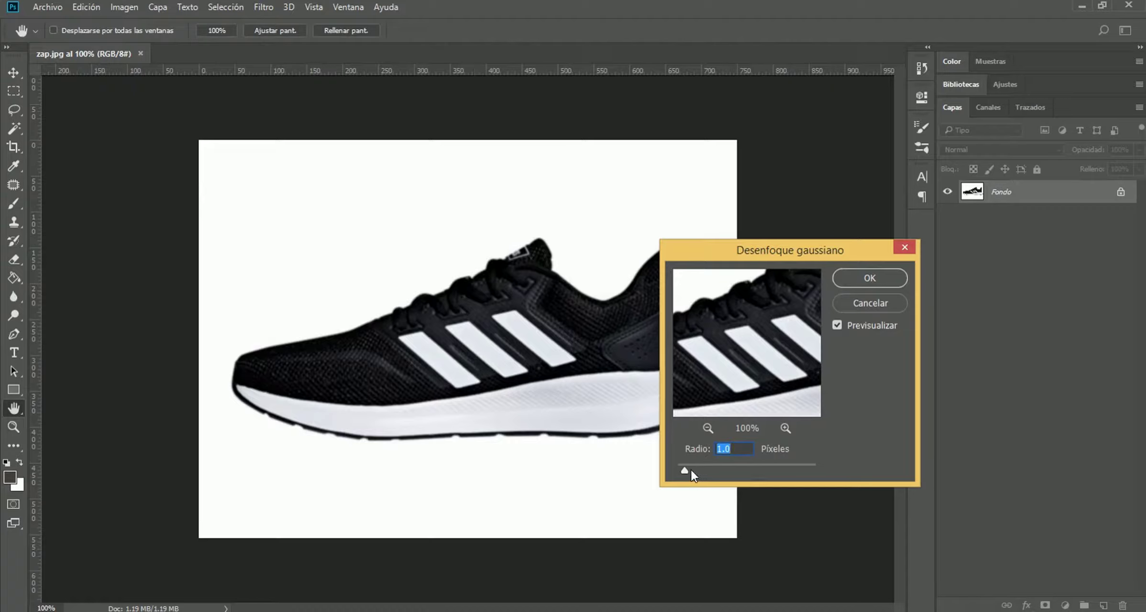
drag(685, 470, 699, 468)
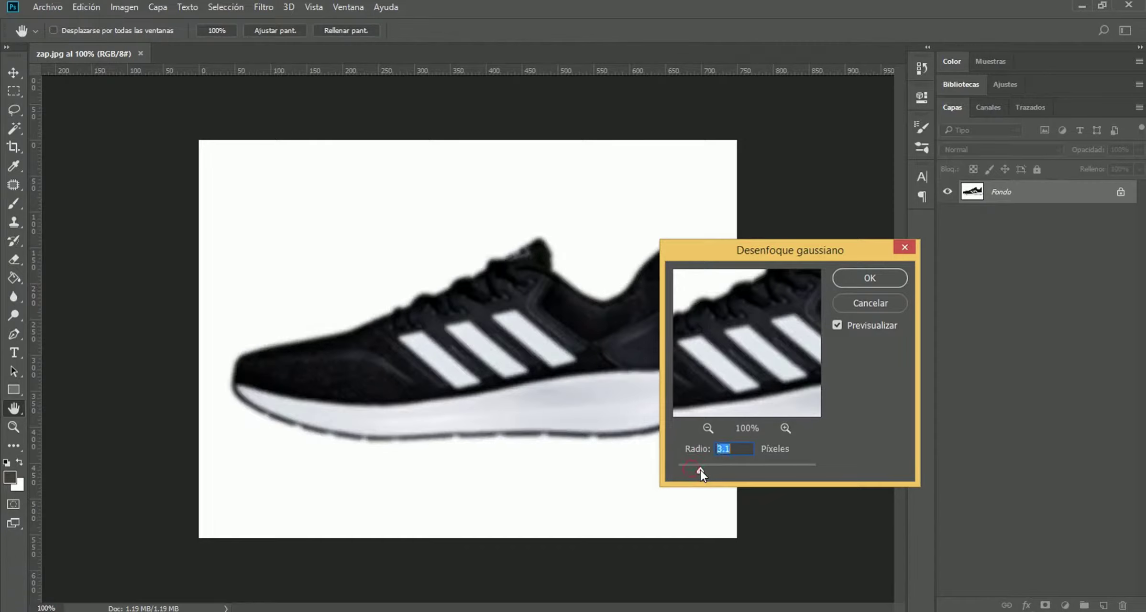
mouse_move(695, 467)
mouse_down()
mouse_move(721, 472)
mouse_move(690, 473)
mouse_up()
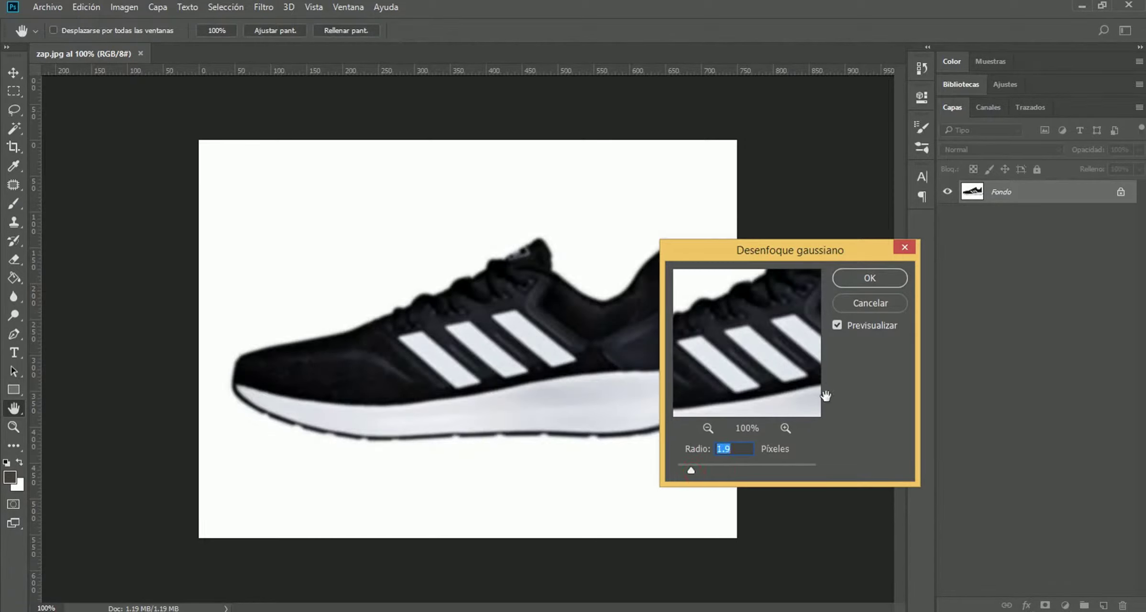
click(869, 276)
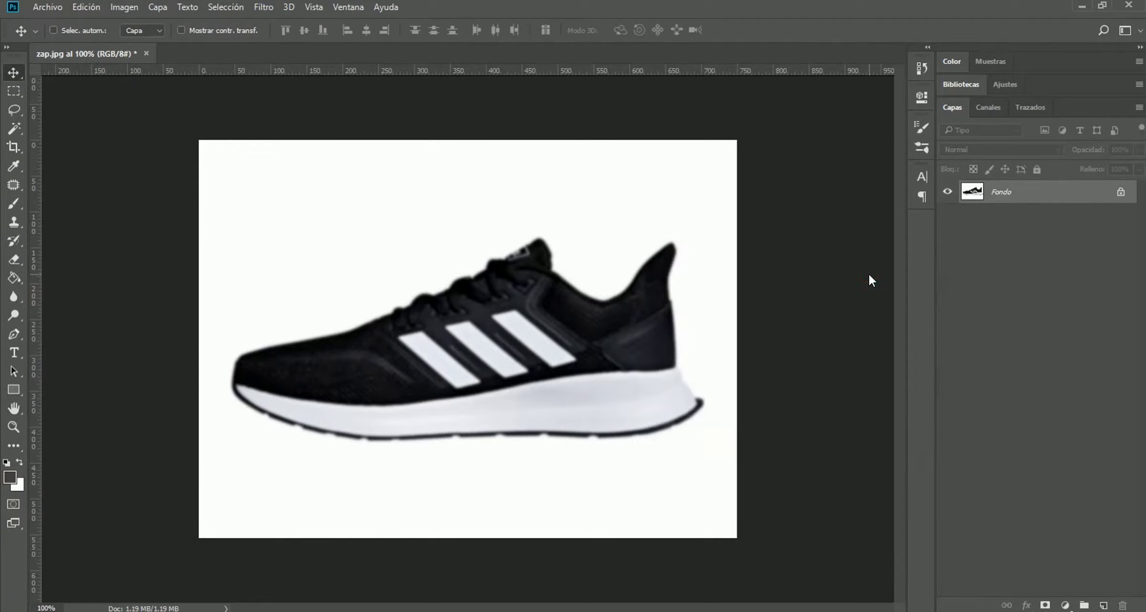
click(82, 7)
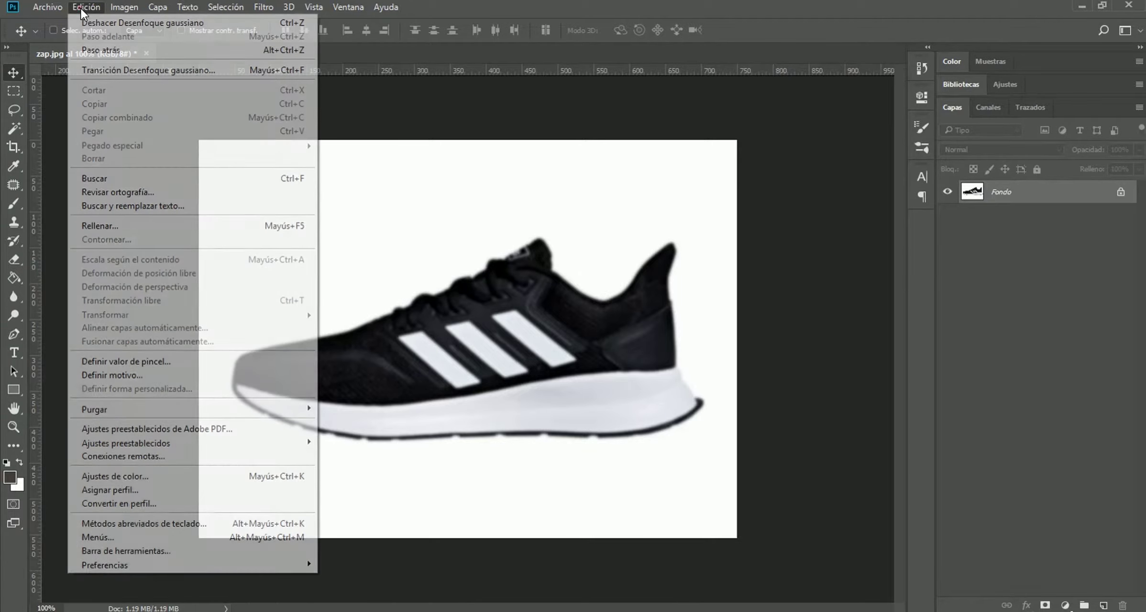
click(101, 23)
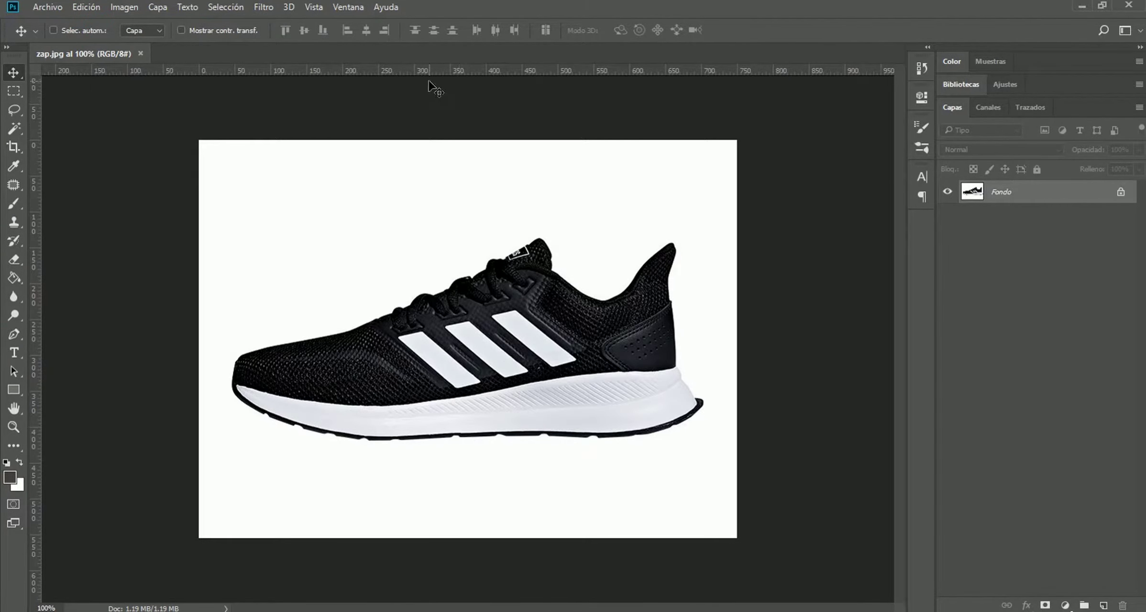
Apply a lens blur with radius 7, rotation 49, and slight brightness and noise.
click(268, 8)
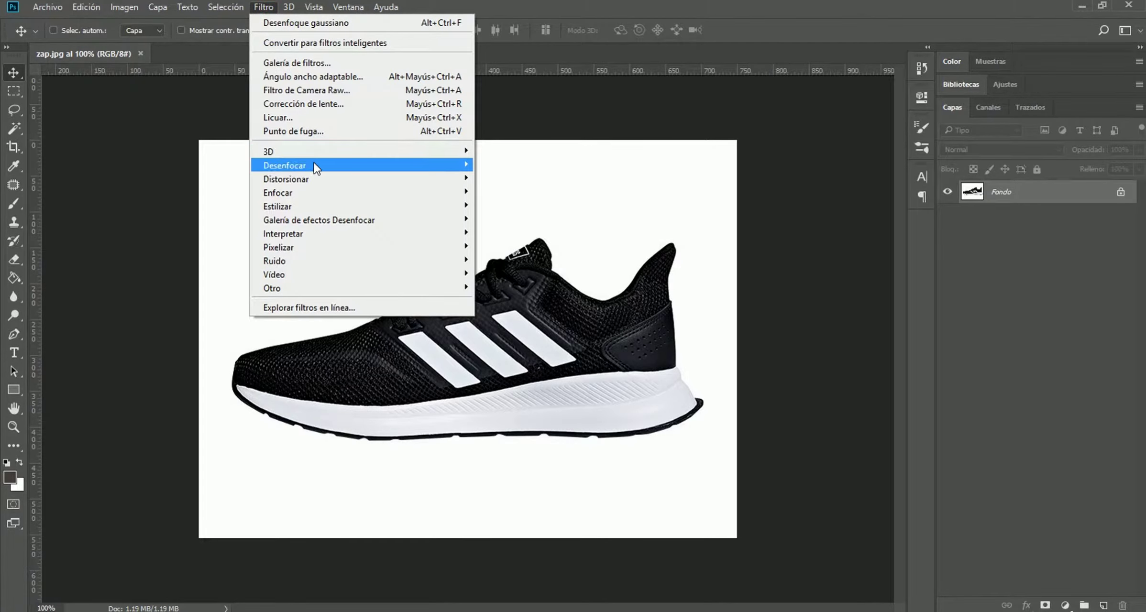
mouse_move(359, 164)
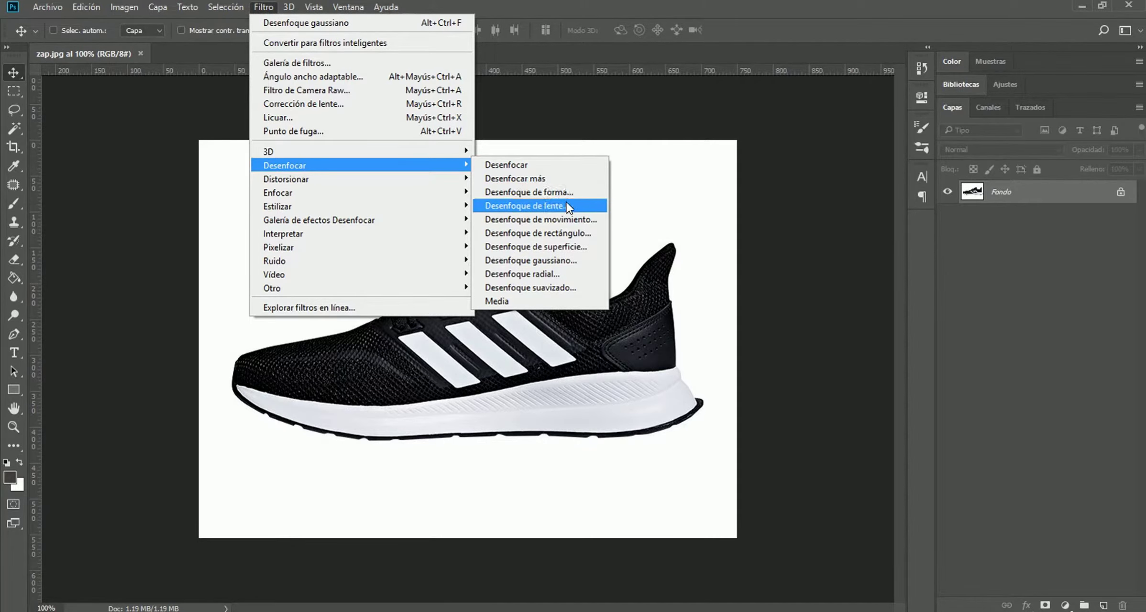
click(555, 205)
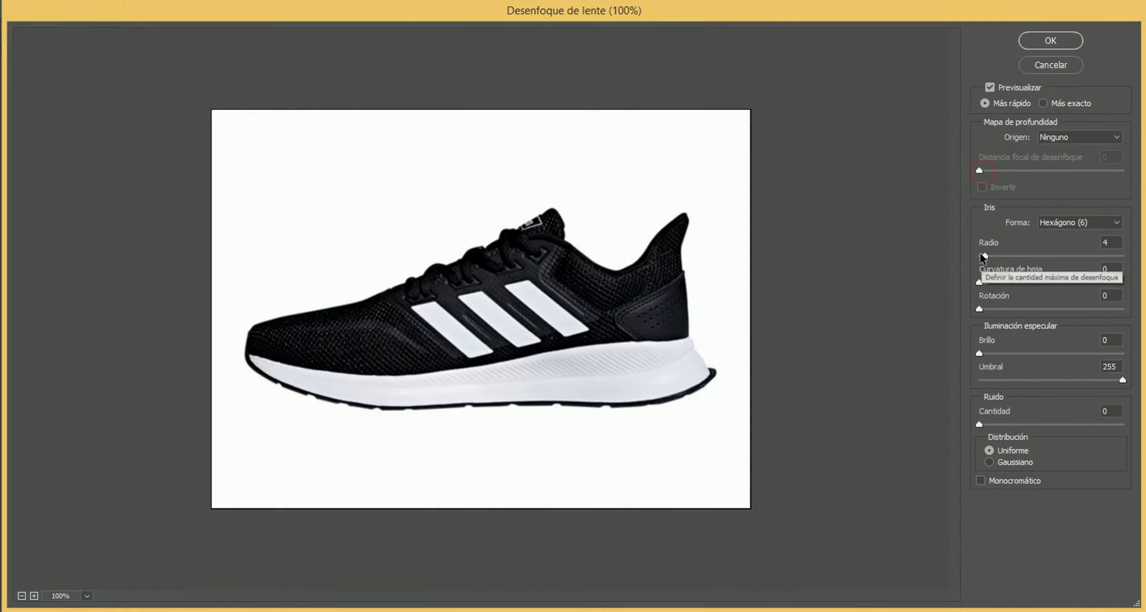
mouse_move(985, 256)
mouse_down()
mouse_move(1000, 256)
mouse_move(989, 257)
mouse_move(980, 309)
mouse_move(998, 310)
mouse_up()
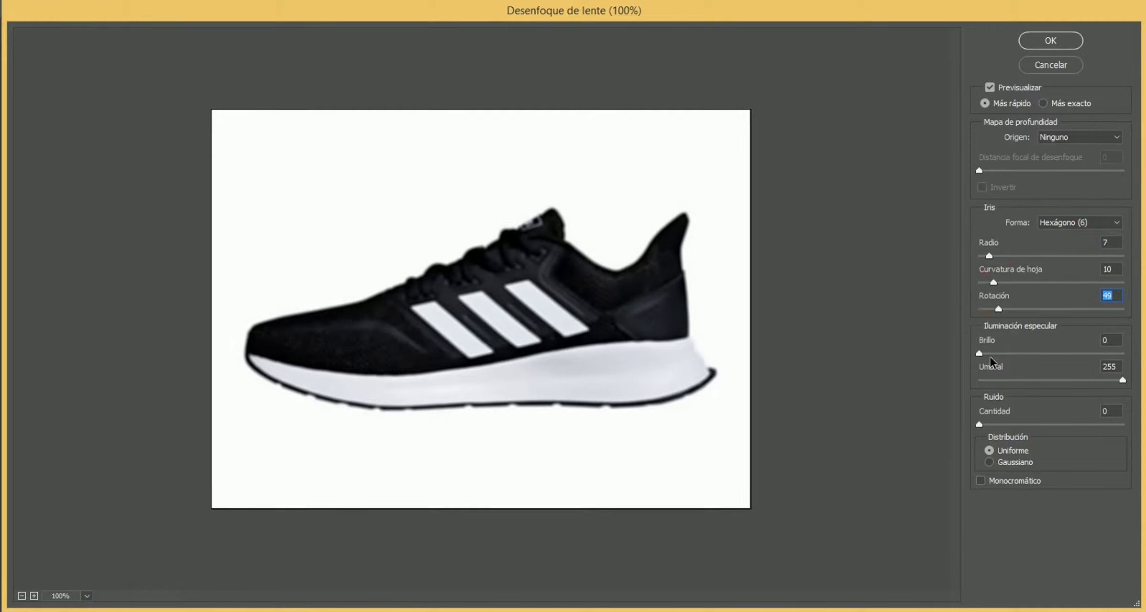
drag(979, 354, 992, 353)
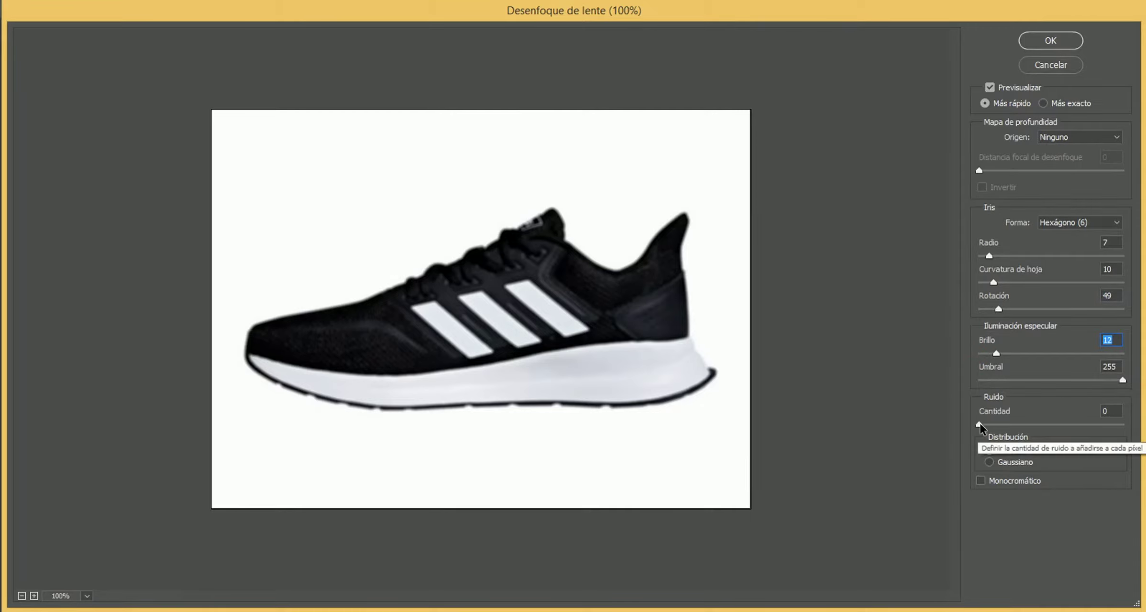
drag(980, 423, 984, 425)
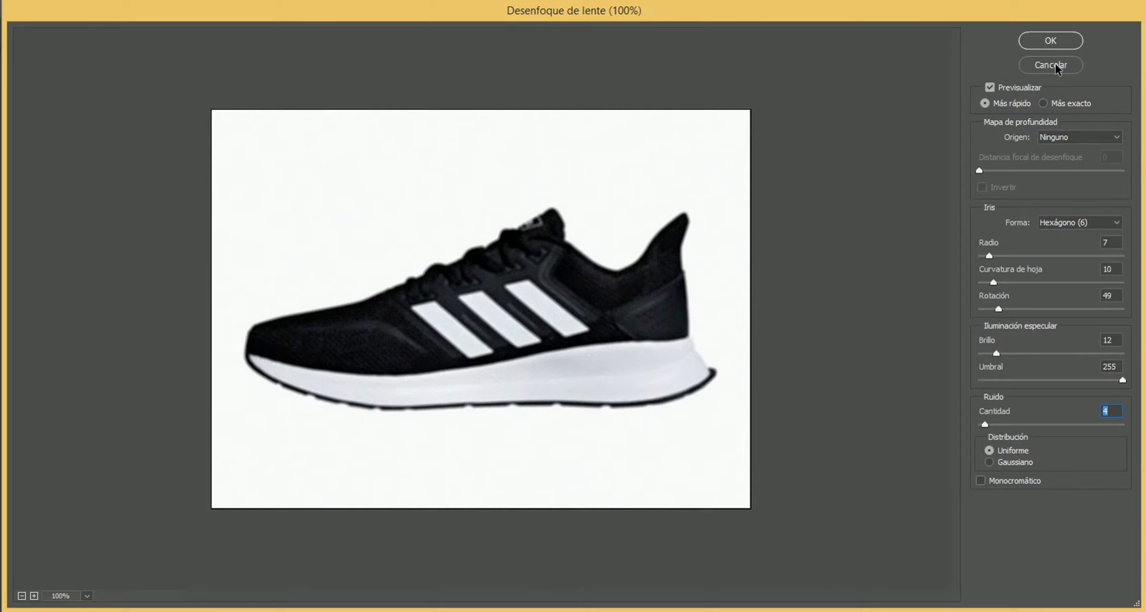
click(1043, 41)
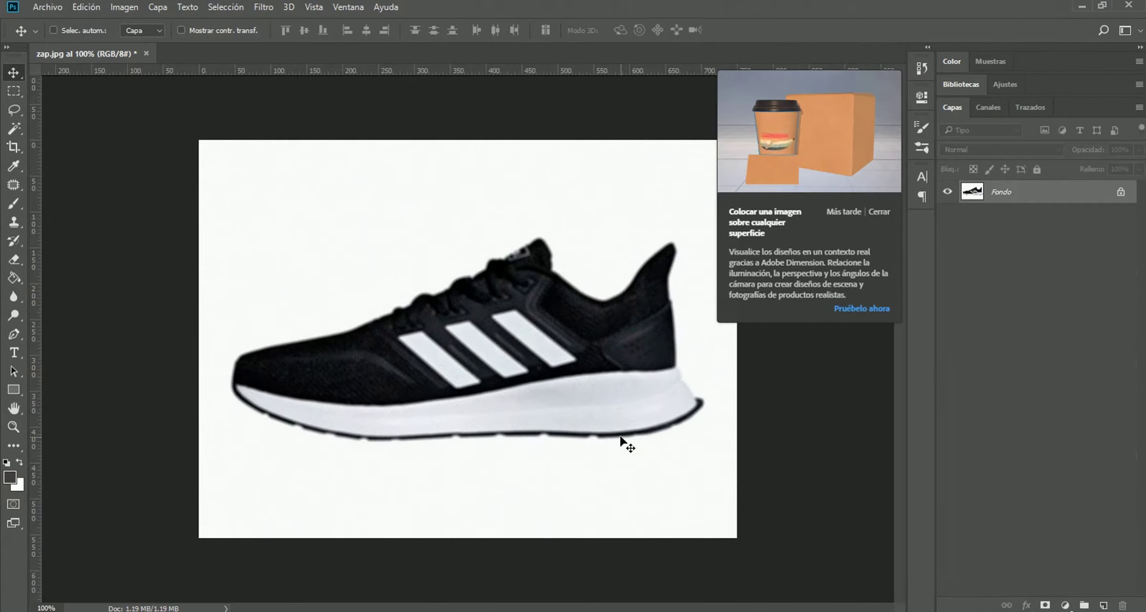
Undo the lens blur and close the Adobe Dimension promotion popup.
click(88, 9)
click(96, 22)
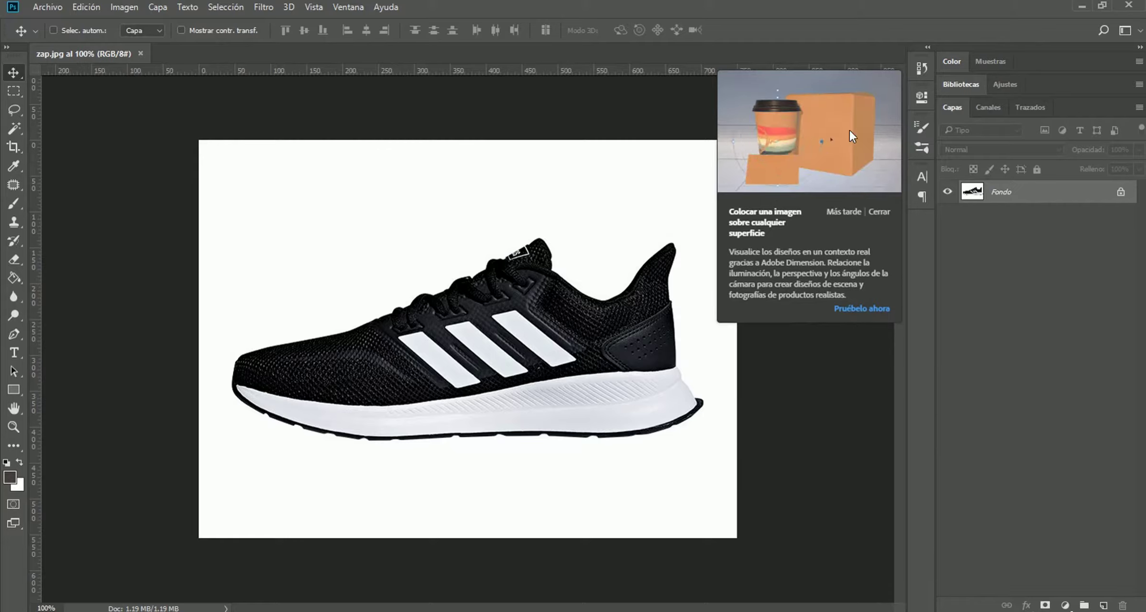
click(922, 95)
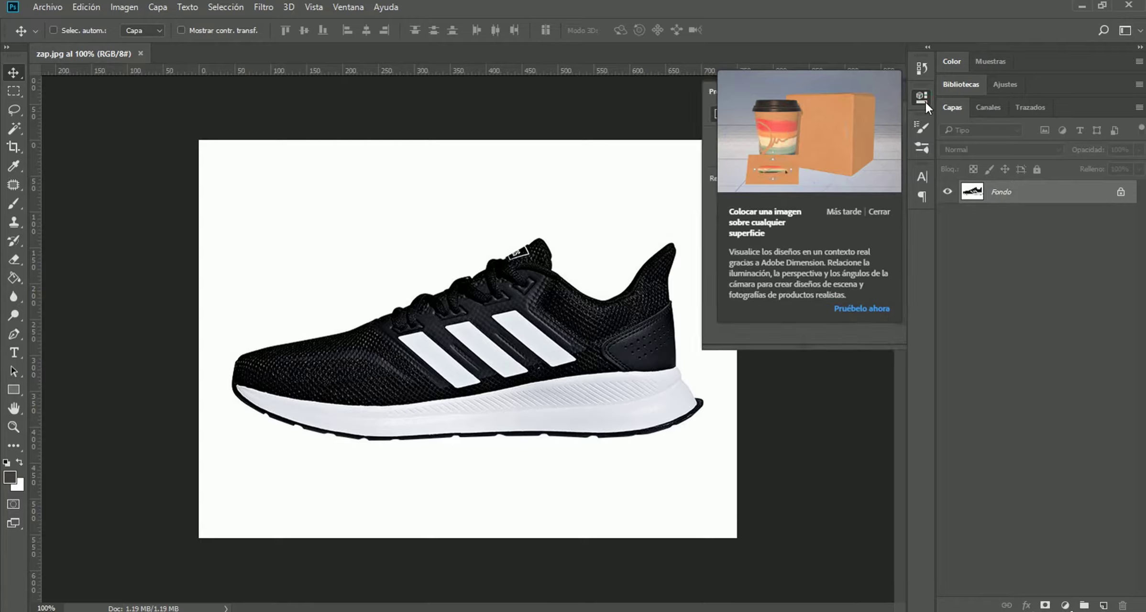
click(924, 97)
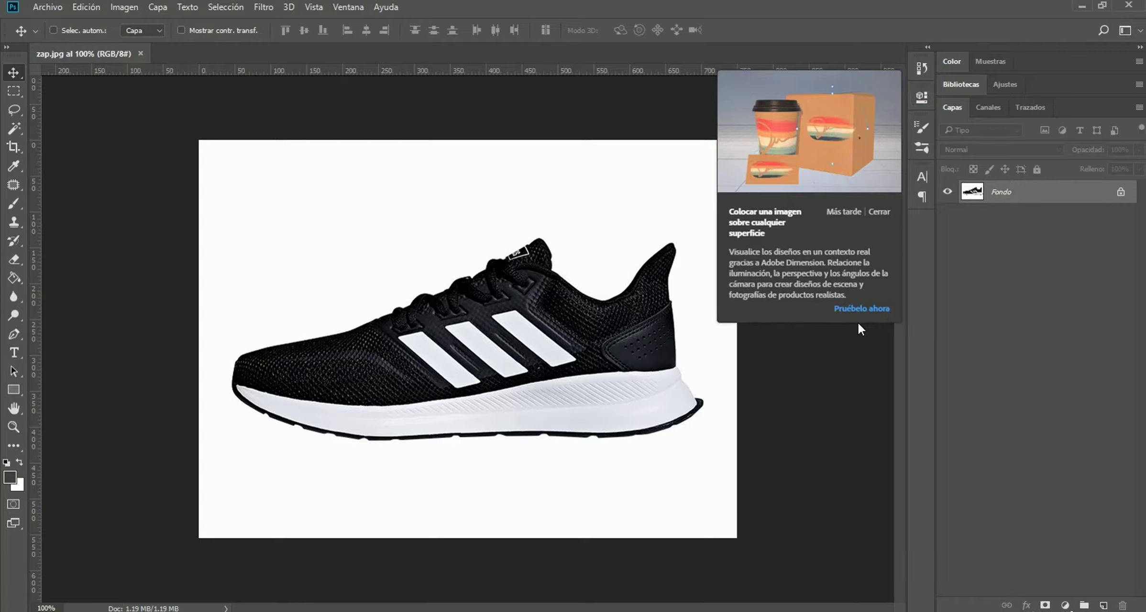
click(847, 309)
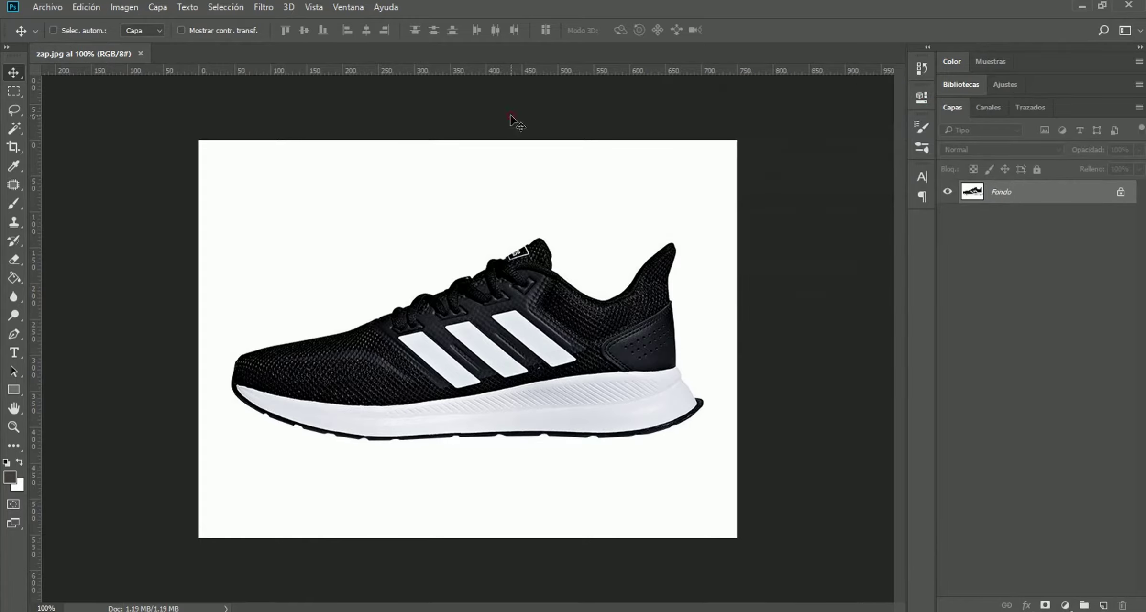
click(310, 7)
mouse_move(284, 165)
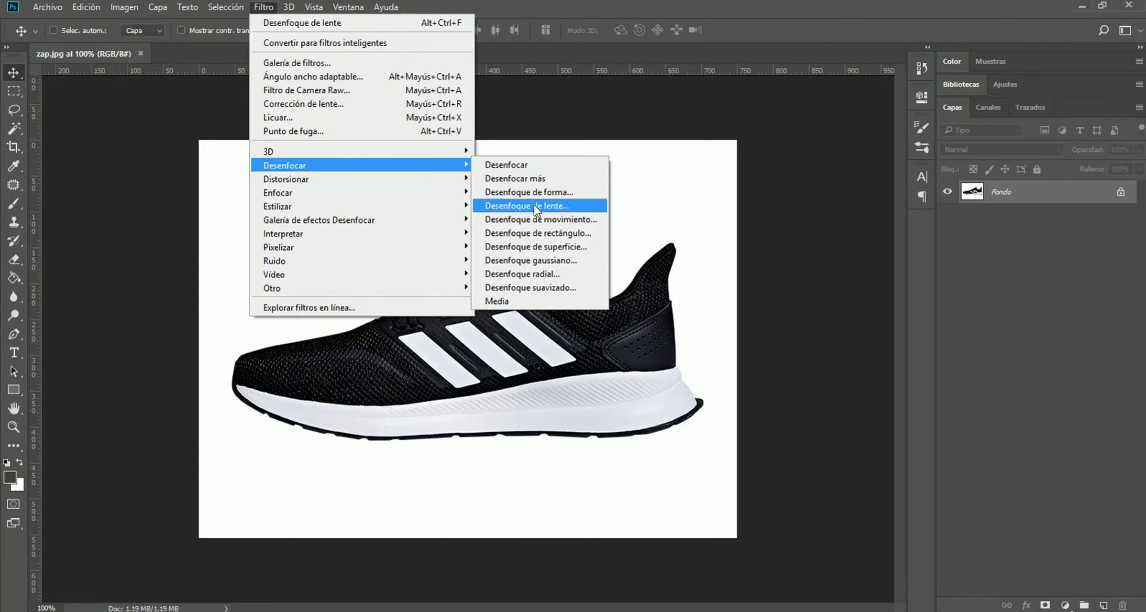
click(543, 216)
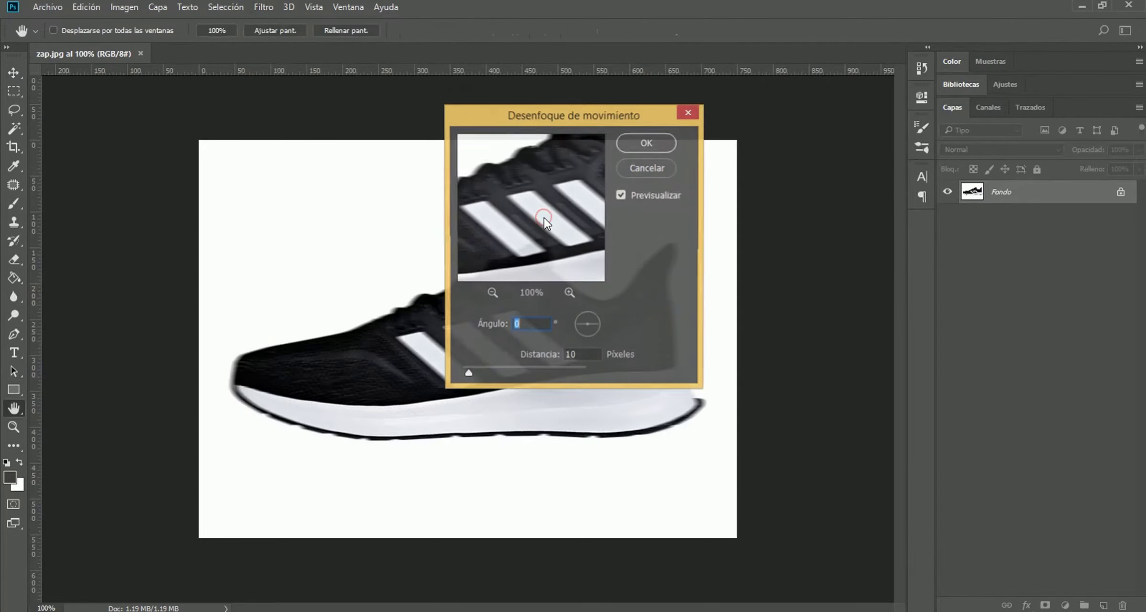
drag(591, 130, 845, 223)
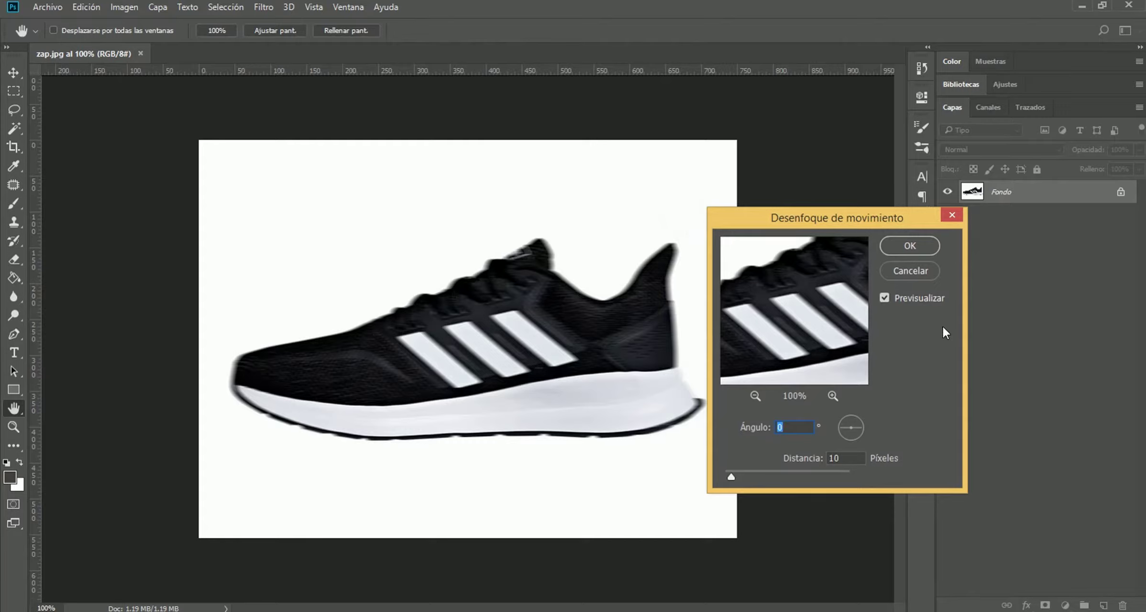
drag(730, 476, 738, 476)
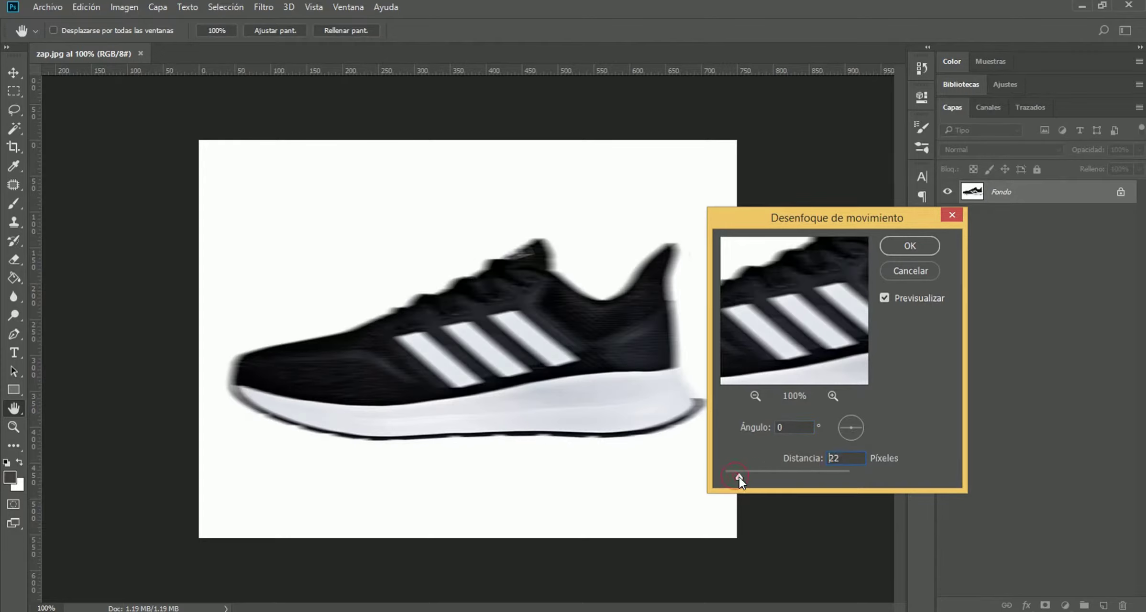
click(905, 246)
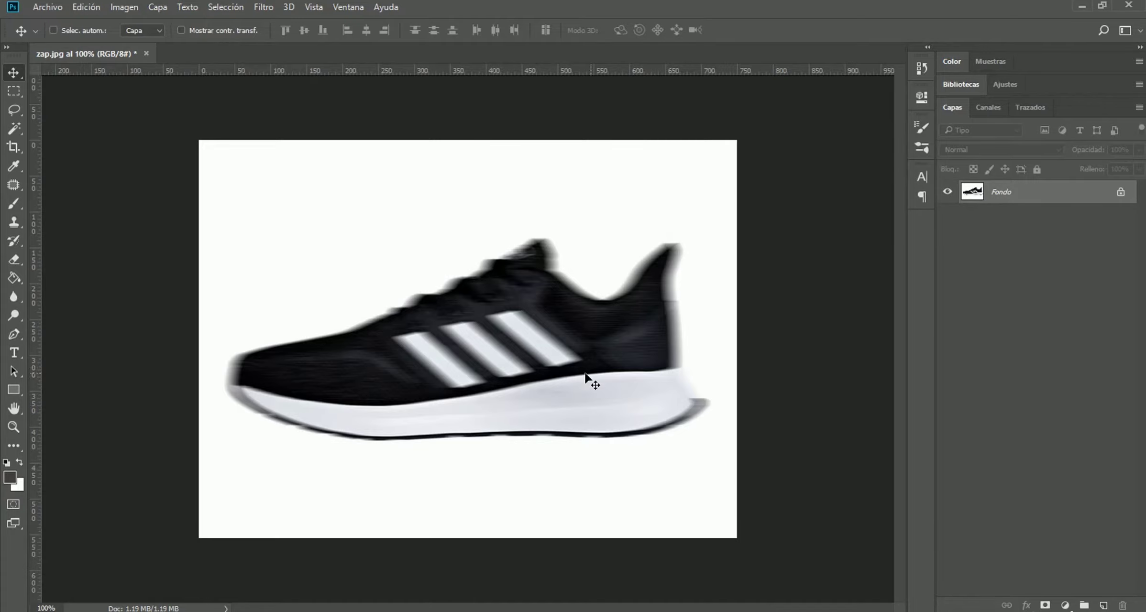
click(86, 7)
click(100, 16)
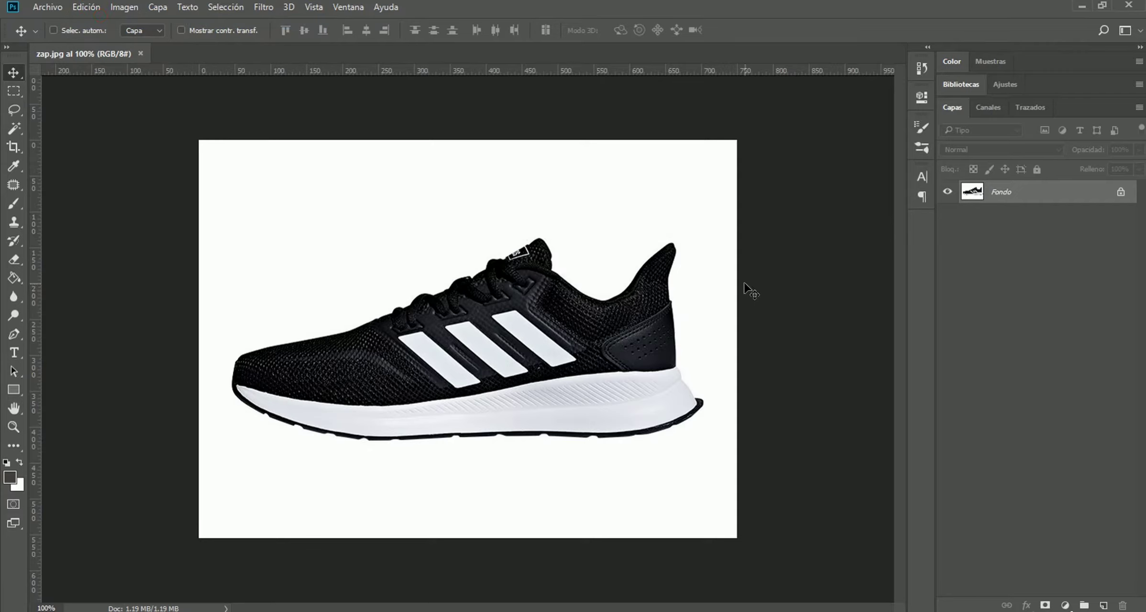
click(262, 7)
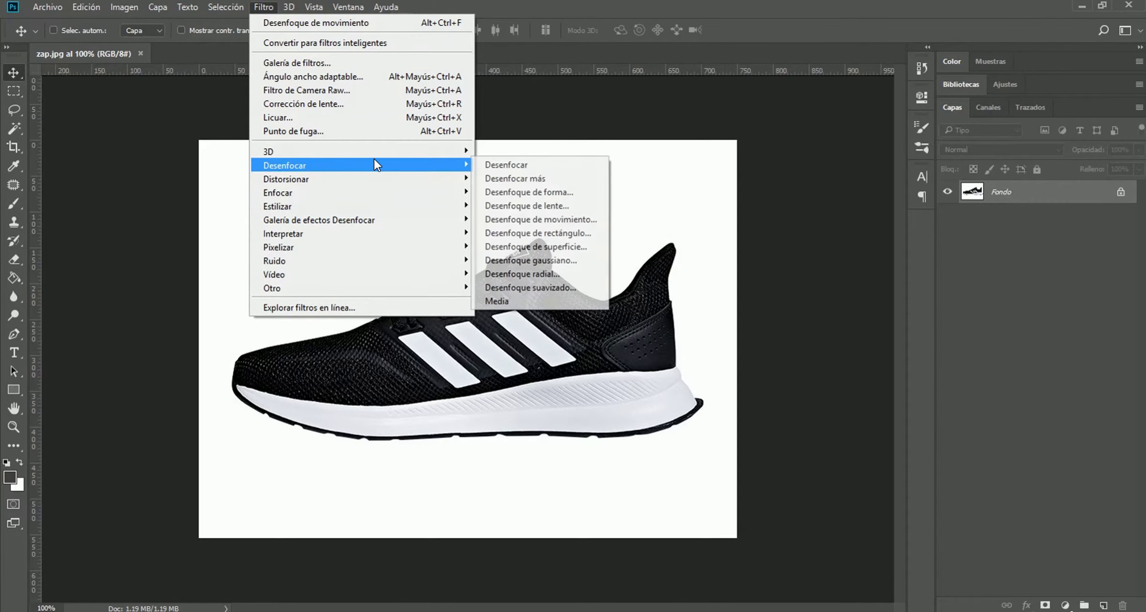
mouse_move(285, 166)
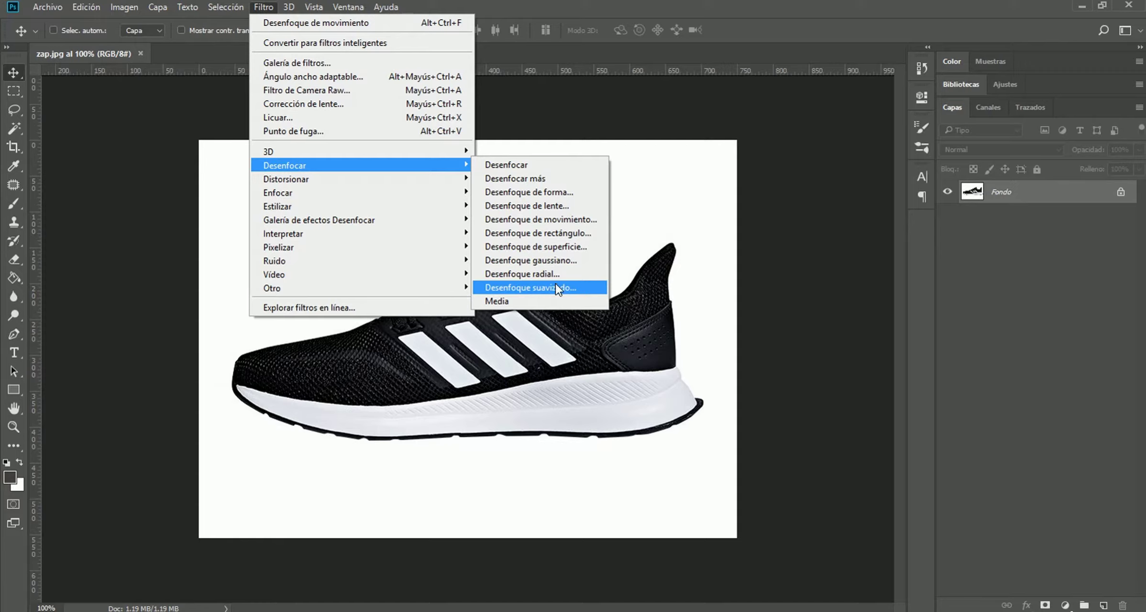
Open Smart Blur and set radius 10.1 and threshold about 60.7.
click(525, 288)
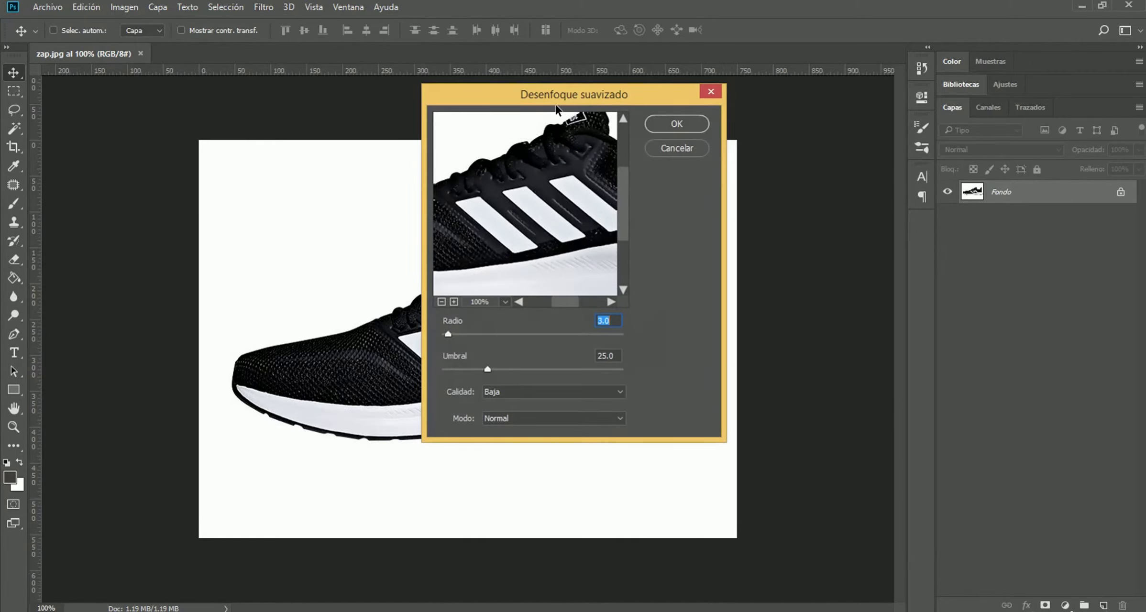
mouse_move(586, 105)
mouse_down()
mouse_move(651, 135)
mouse_move(833, 165)
mouse_up()
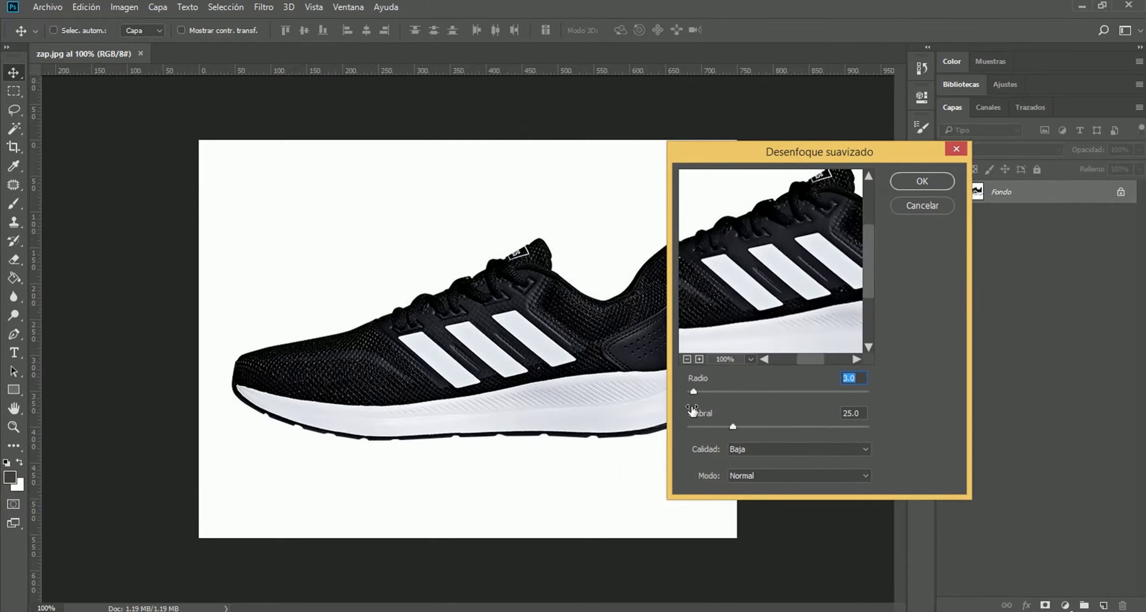
drag(693, 391, 706, 391)
click(733, 426)
drag(744, 427, 796, 427)
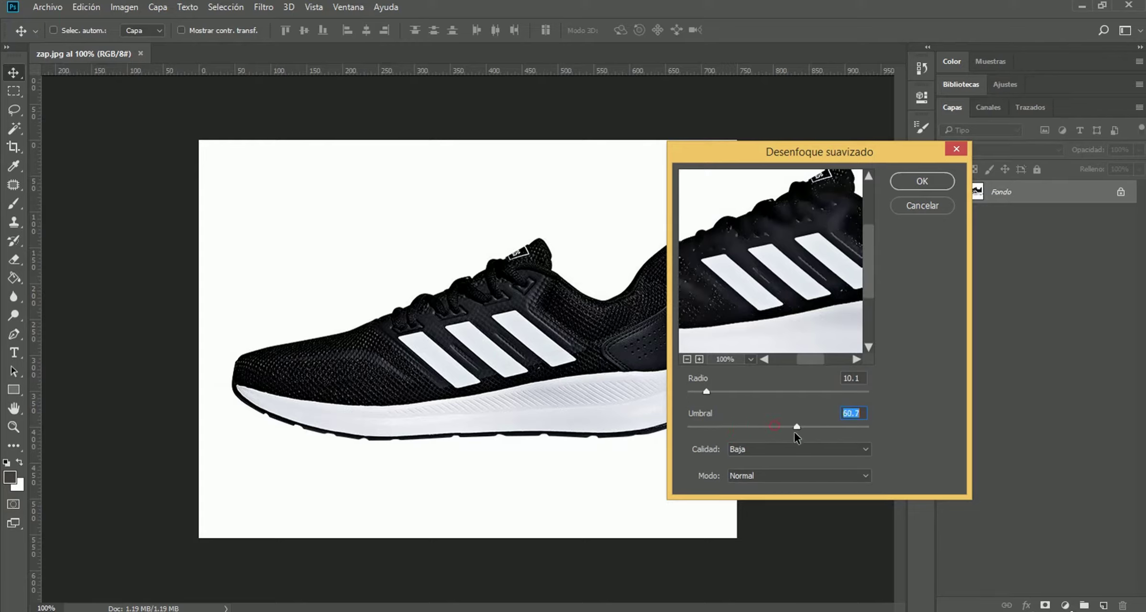
Set the Smart Blur quality to High (Alta).
click(865, 449)
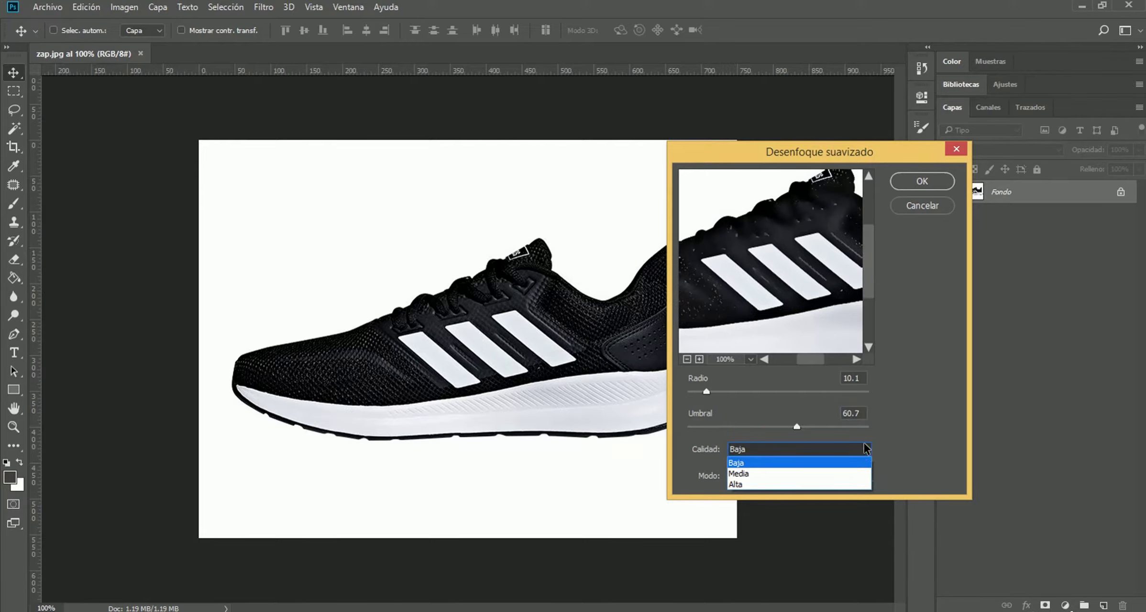
click(865, 450)
click(817, 449)
click(817, 473)
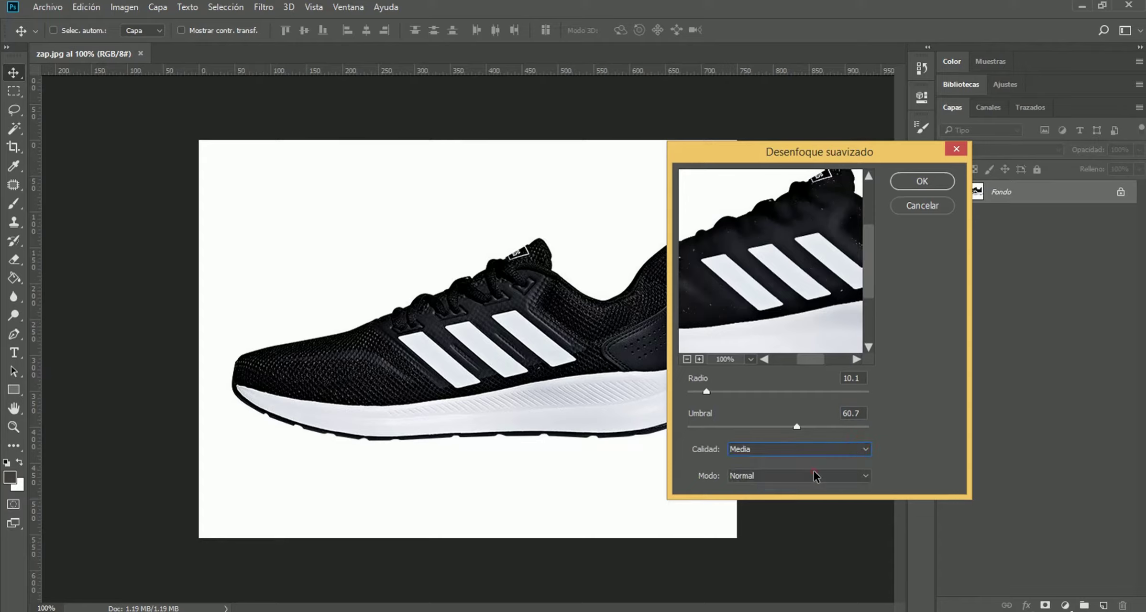
click(833, 451)
click(813, 471)
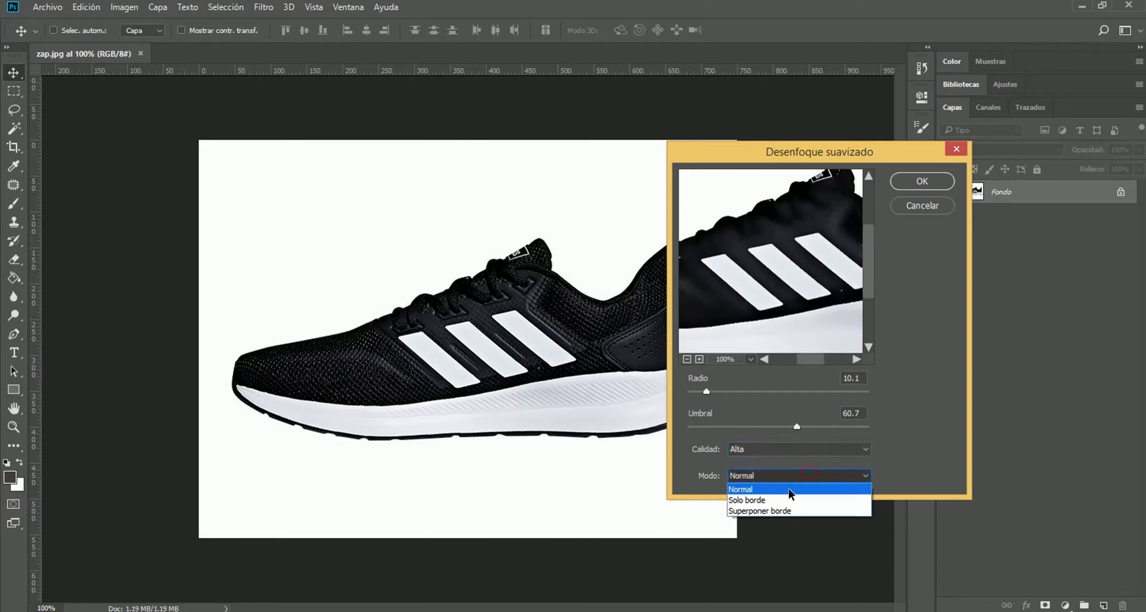
Preview Edge Only and Overlay Edge modes, return to Normal, and lower threshold to 24.6.
click(789, 499)
click(795, 478)
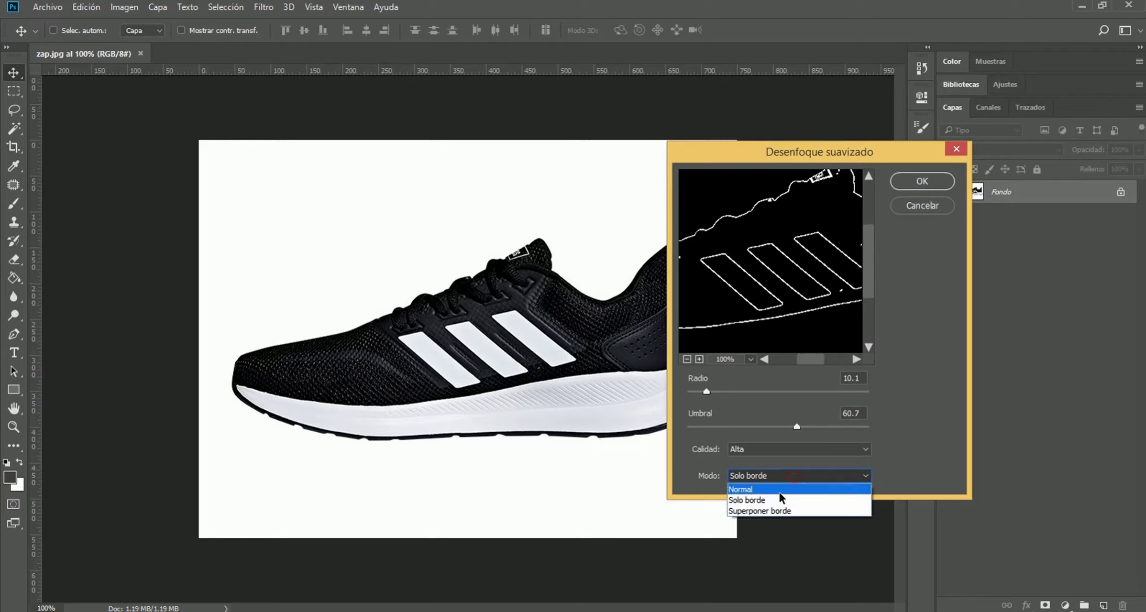
click(772, 510)
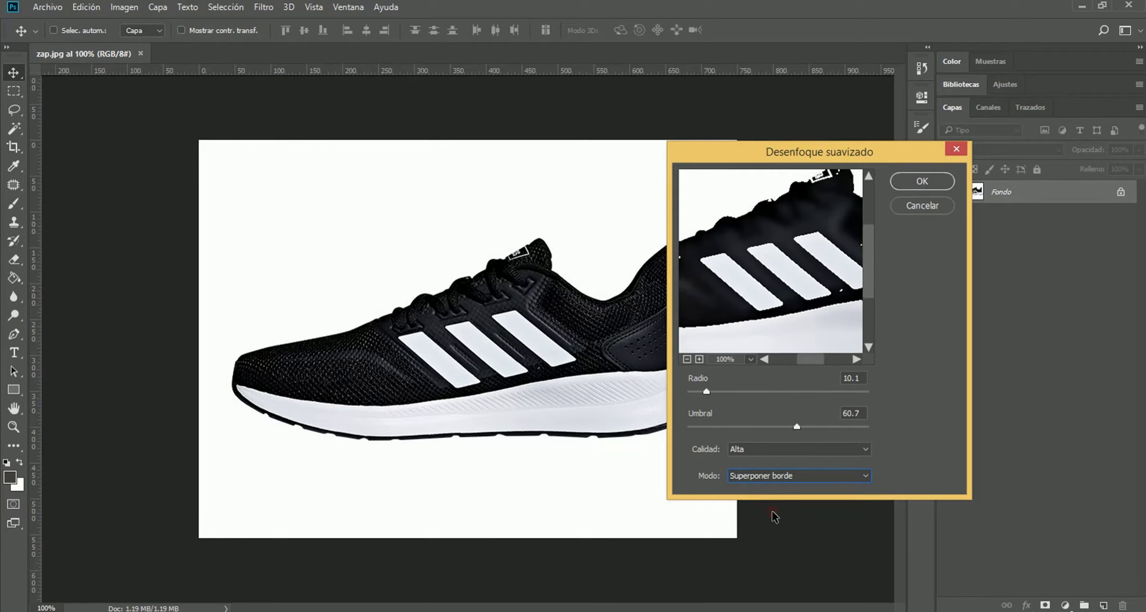
click(776, 477)
click(759, 490)
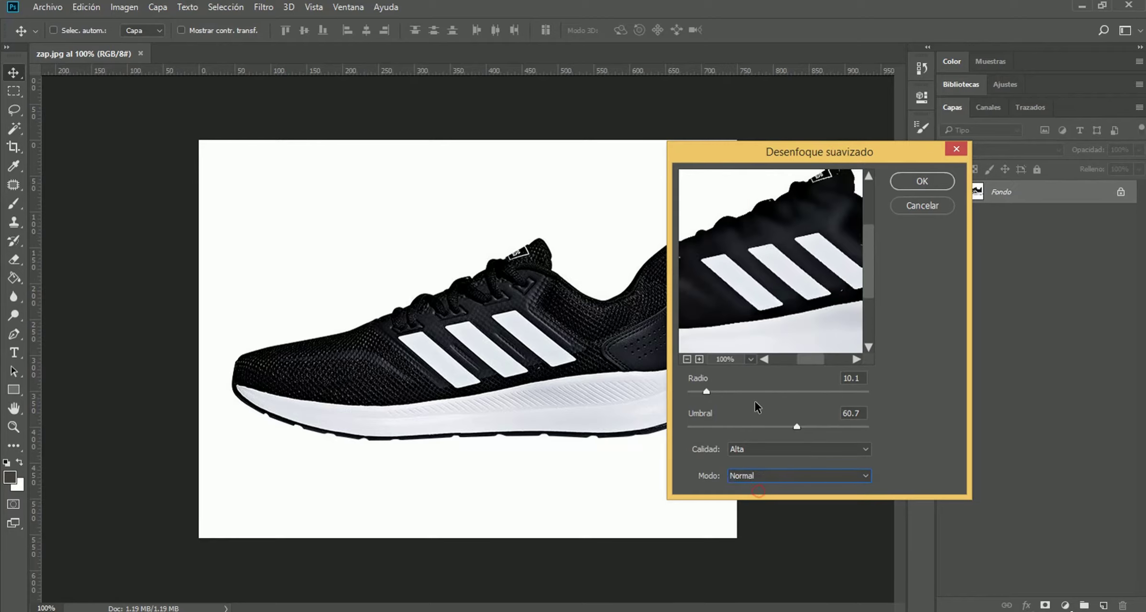
drag(796, 427, 732, 427)
Apply Smart Blur with radius raised to 65.9 and threshold 34.2.
drag(706, 392, 739, 392)
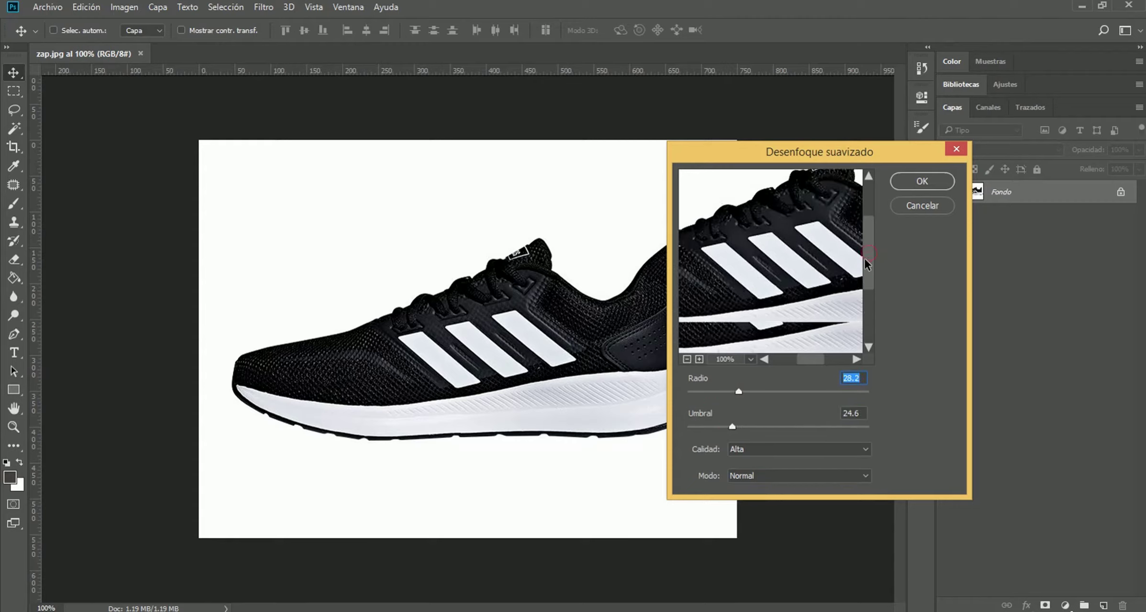
drag(742, 271, 780, 272)
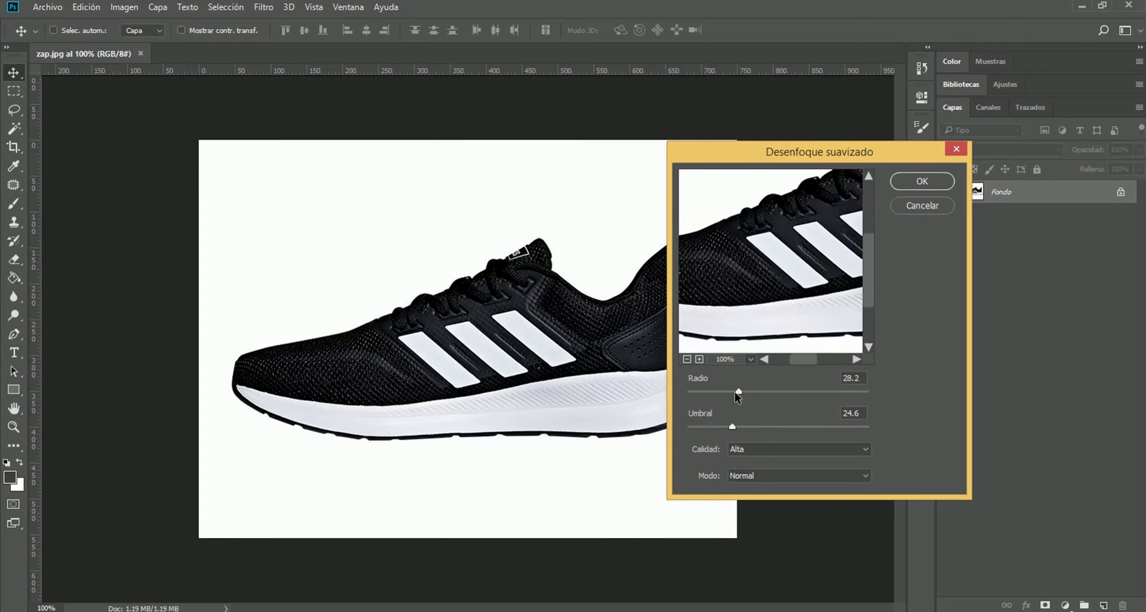
drag(732, 428, 749, 427)
drag(717, 392, 767, 390)
drag(768, 391, 806, 392)
click(922, 180)
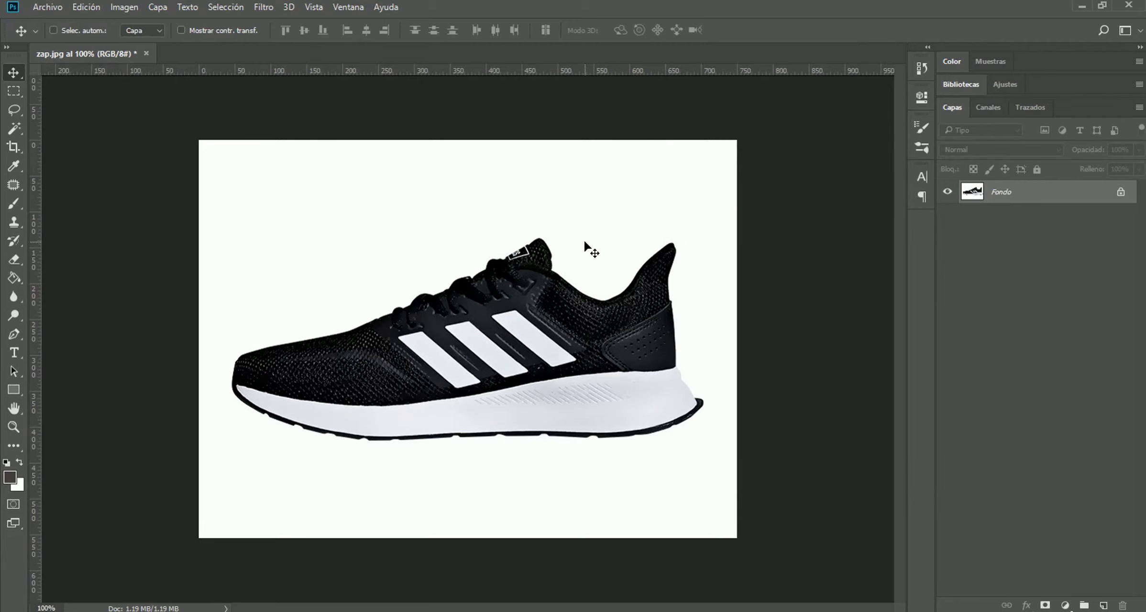
Undo the Smart Blur to restore the original sneaker photo.
click(88, 7)
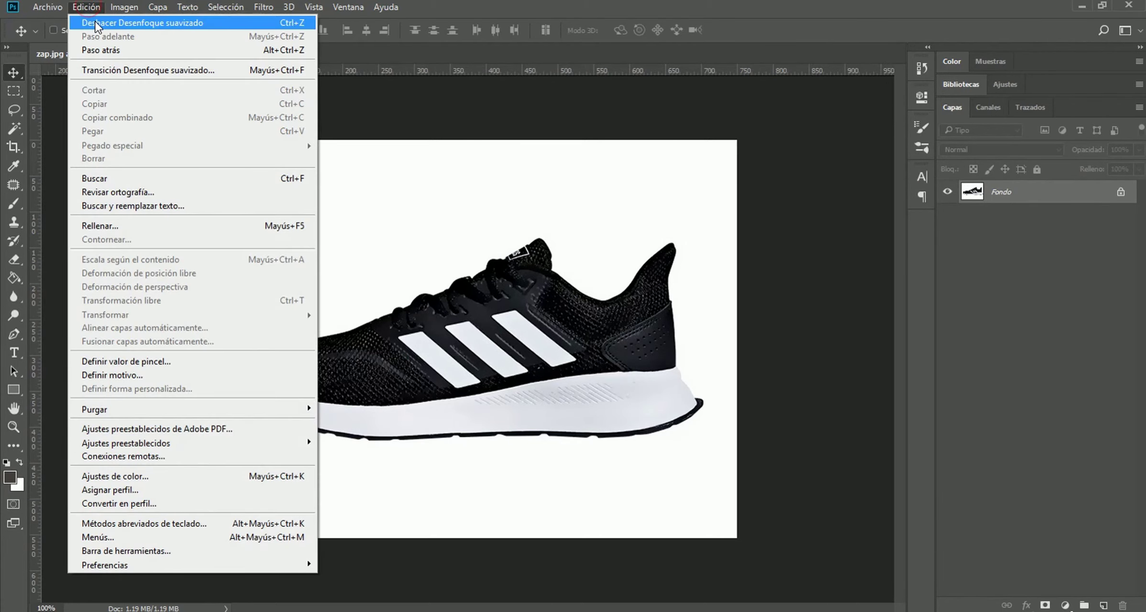
click(95, 19)
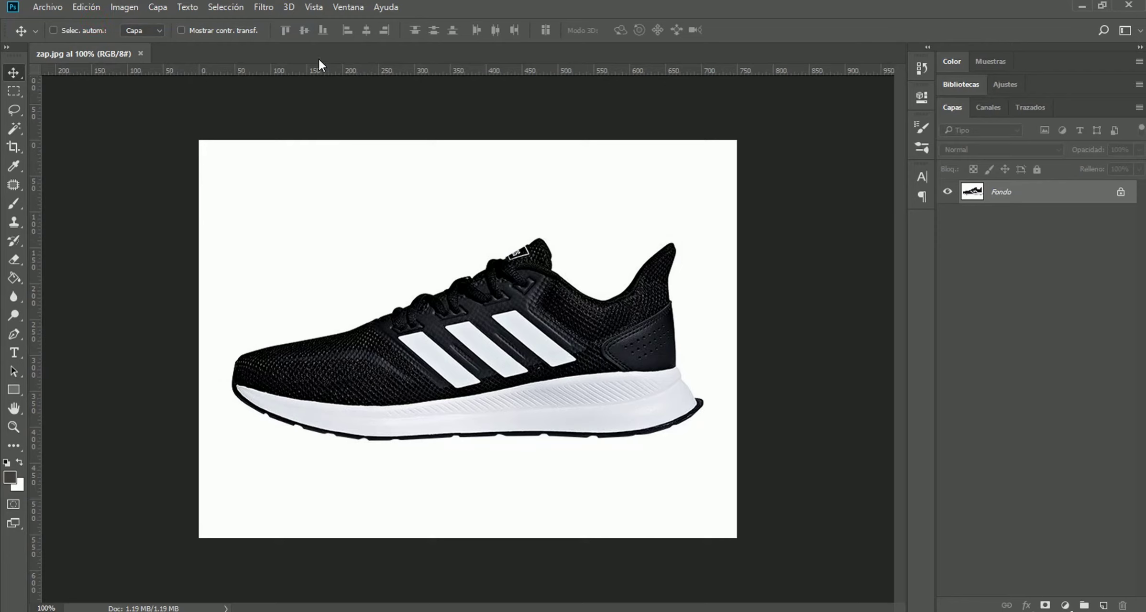
click(264, 7)
mouse_move(284, 165)
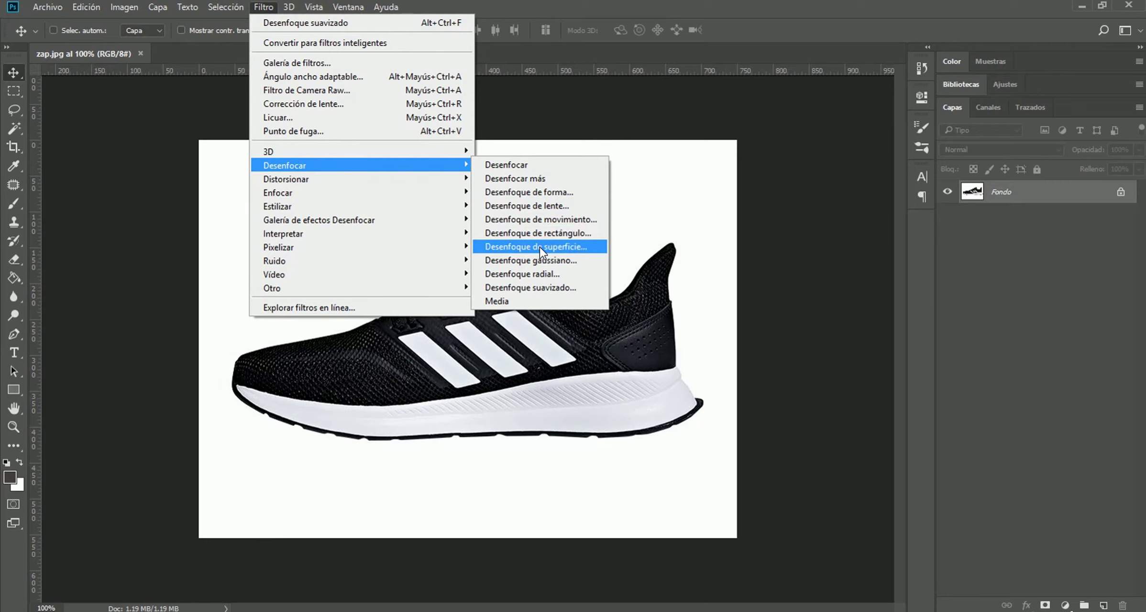
click(557, 252)
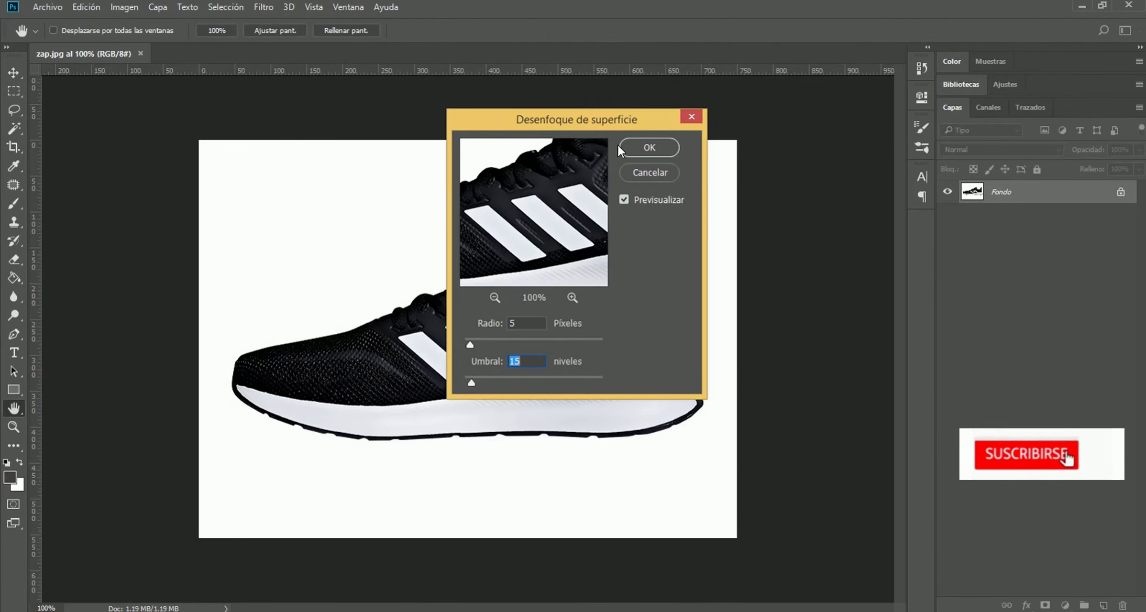
drag(588, 122, 805, 225)
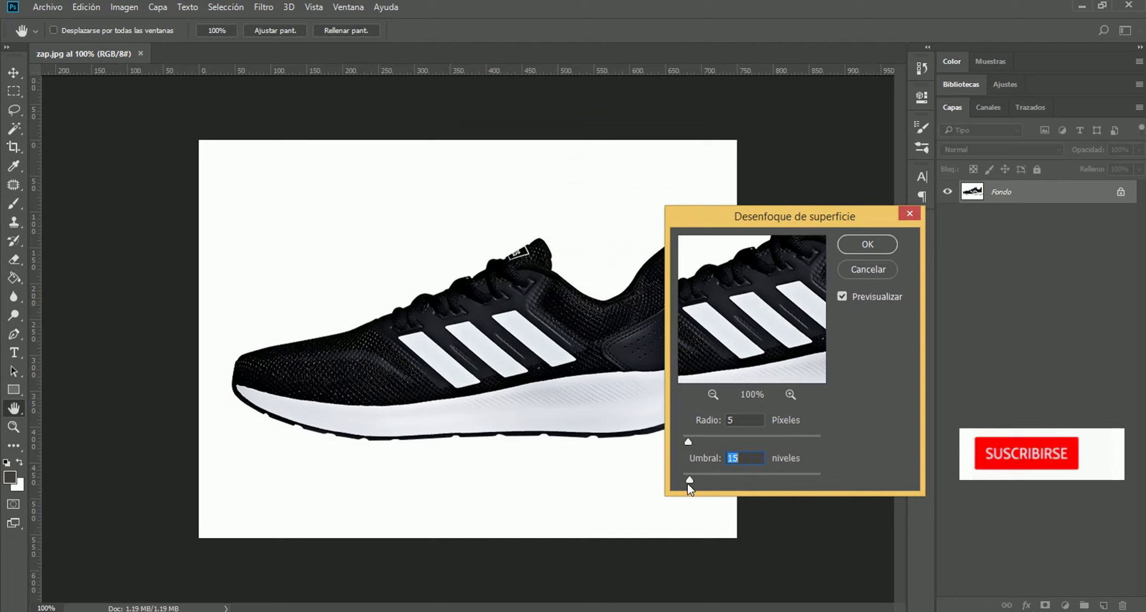
drag(688, 441, 709, 441)
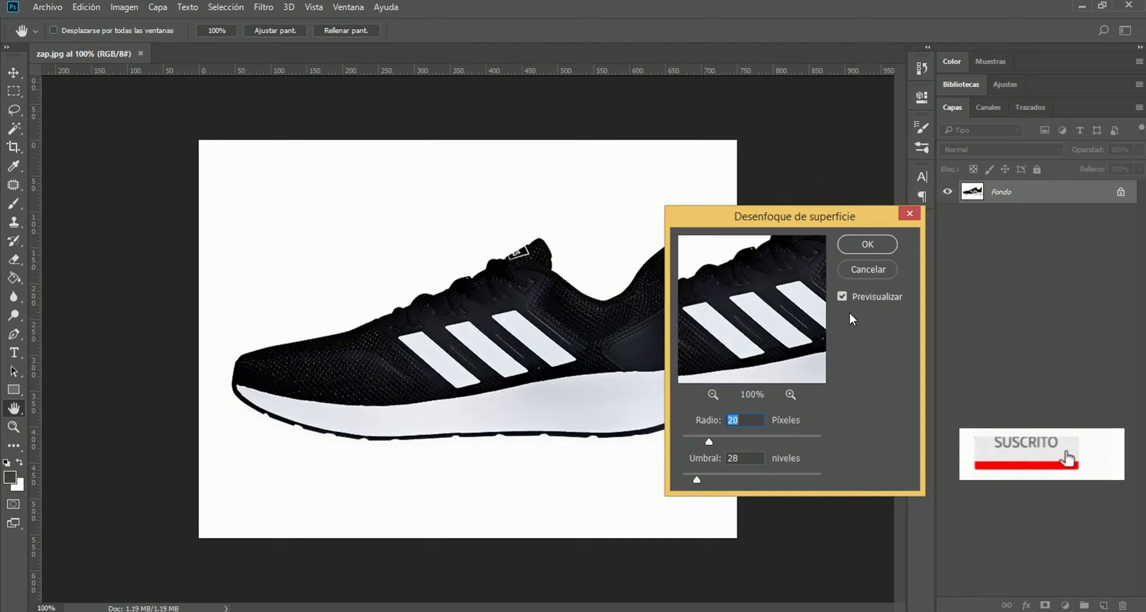
click(867, 269)
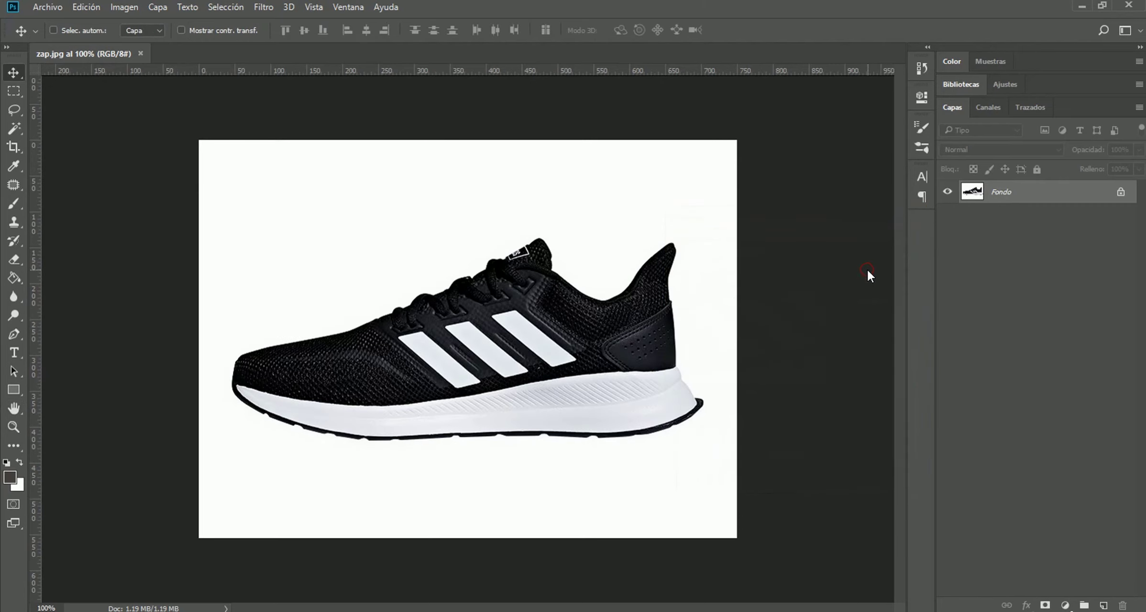
Open Gaussian Blur and raise the radius to 2.5 pixels with preview on.
click(264, 7)
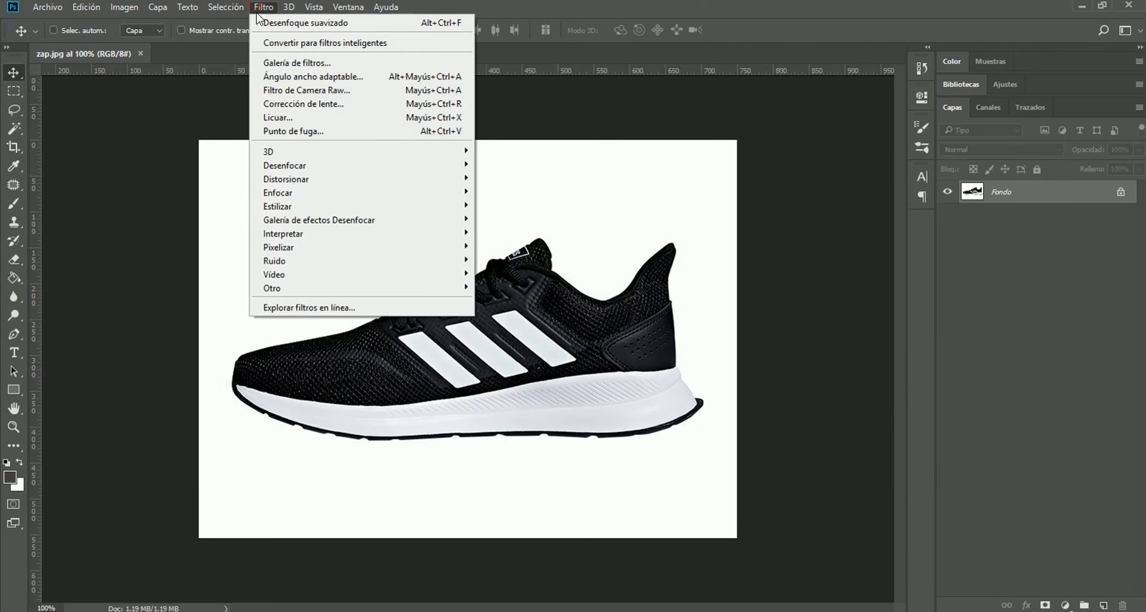
mouse_move(284, 164)
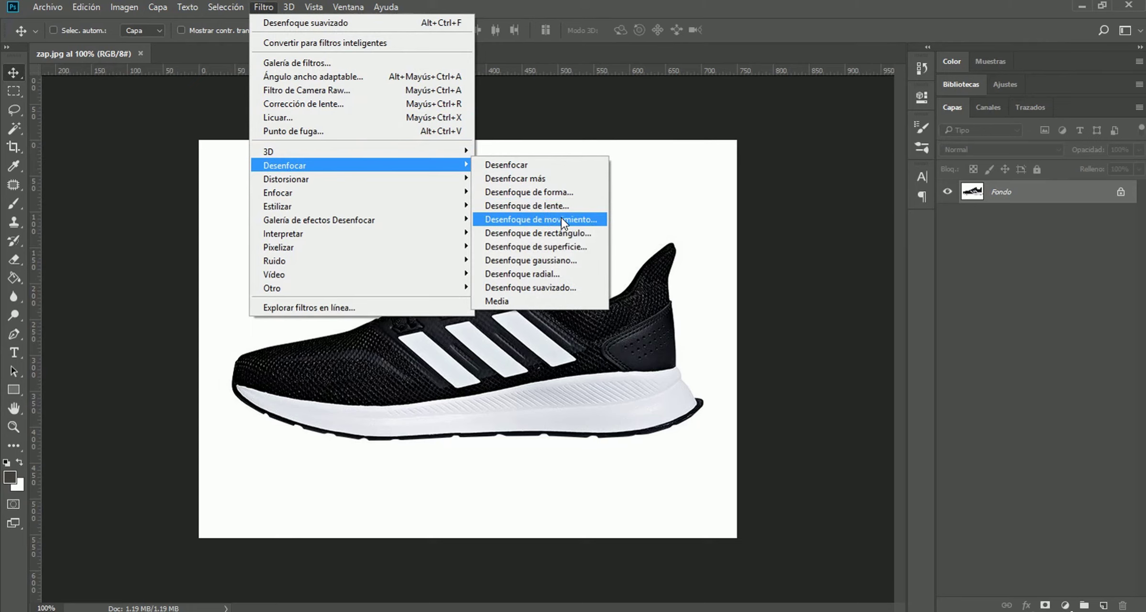
click(561, 260)
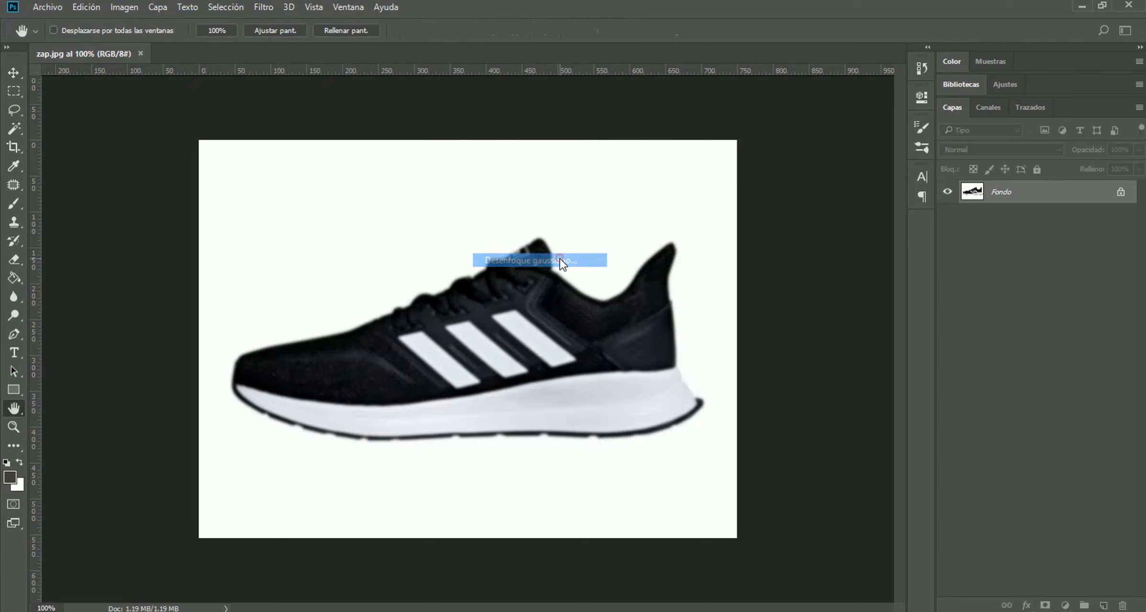
mouse_move(692, 469)
mouse_down()
mouse_move(707, 470)
mouse_move(690, 473)
mouse_up()
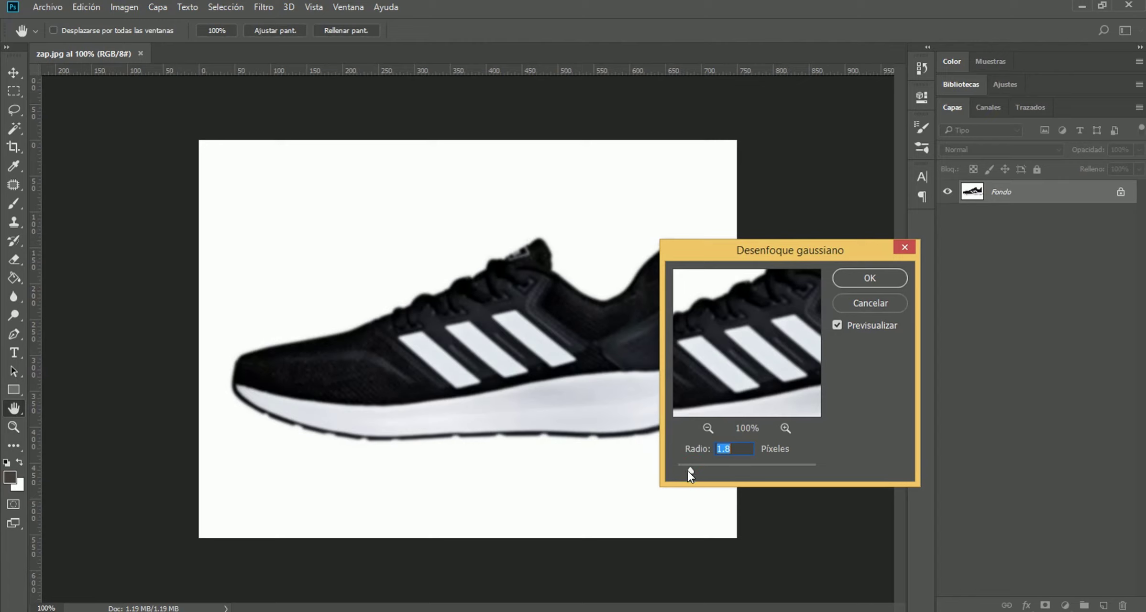
mouse_move(687, 469)
mouse_down()
mouse_move(707, 470)
mouse_move(696, 471)
mouse_up()
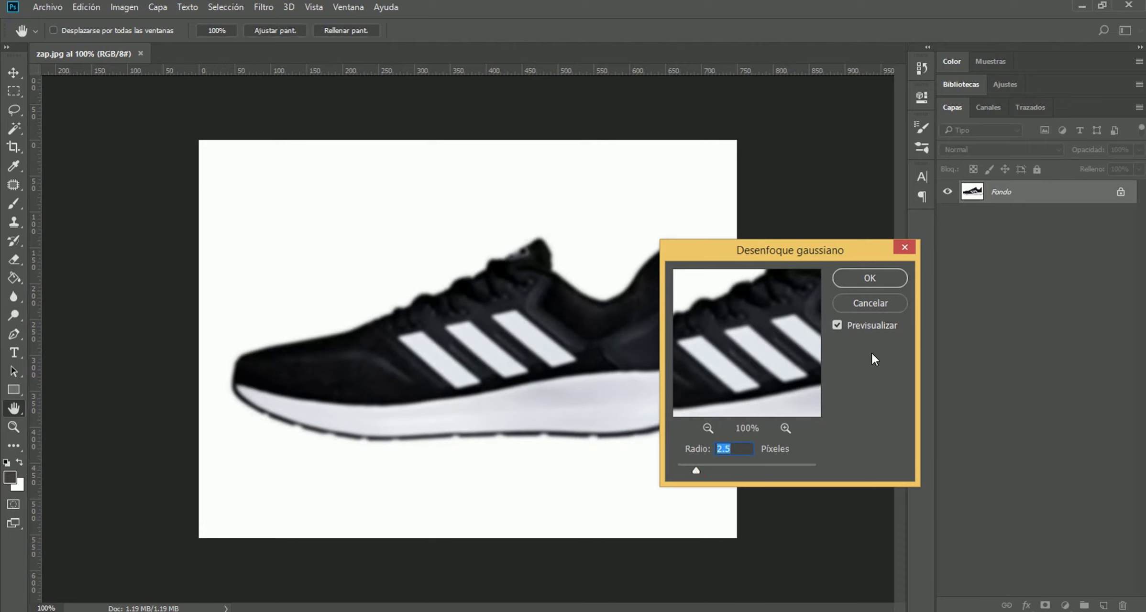